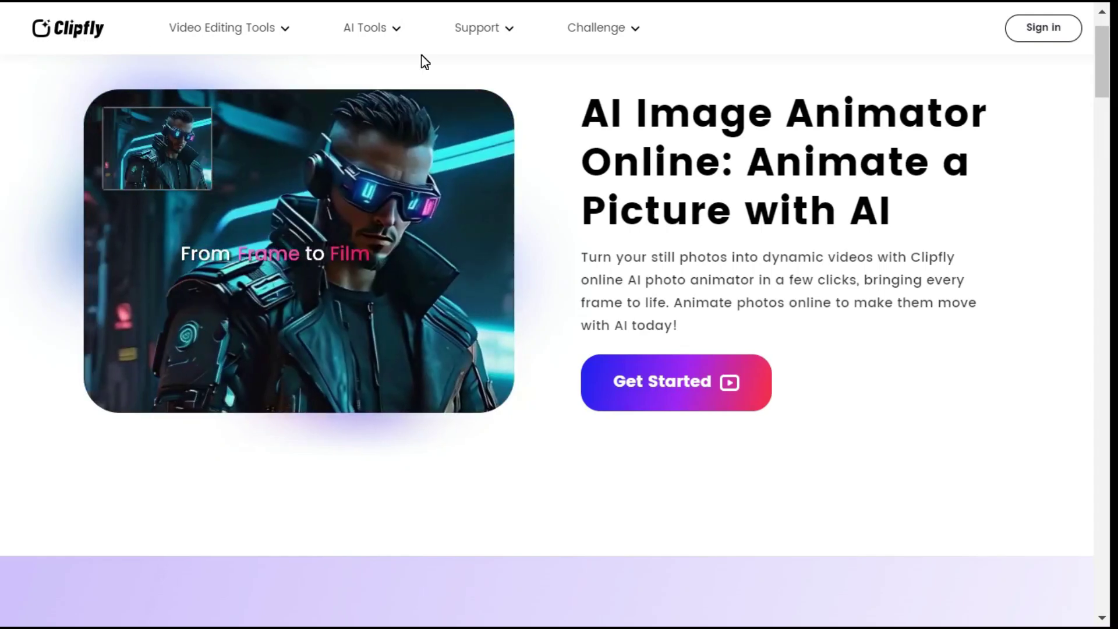
left_click_drag(577, 112, 892, 210)
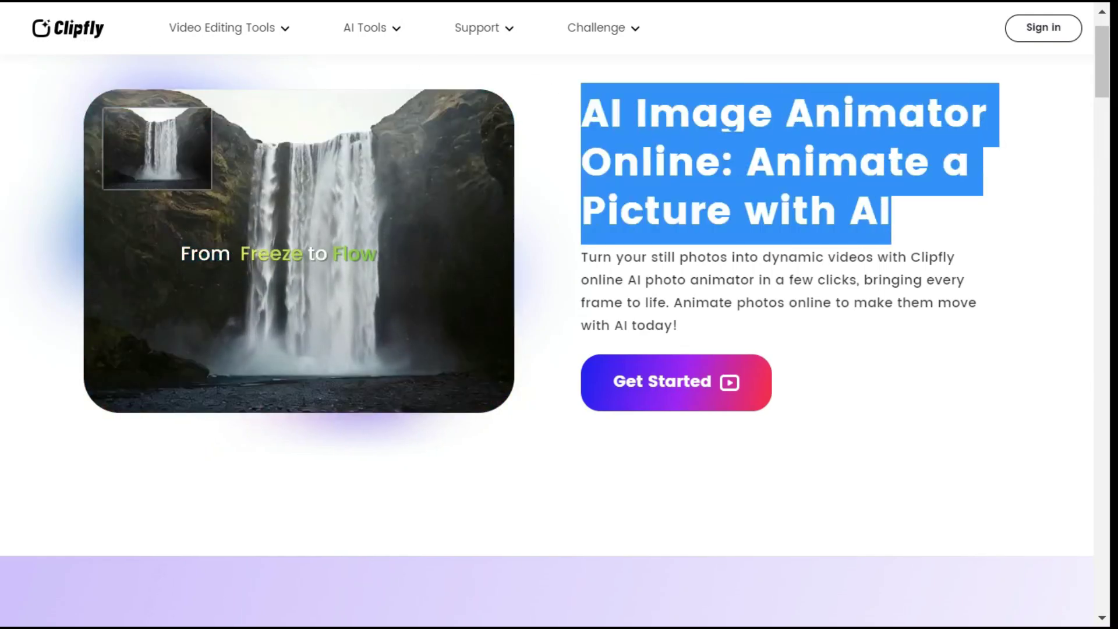
left_click_drag(581, 265, 669, 303)
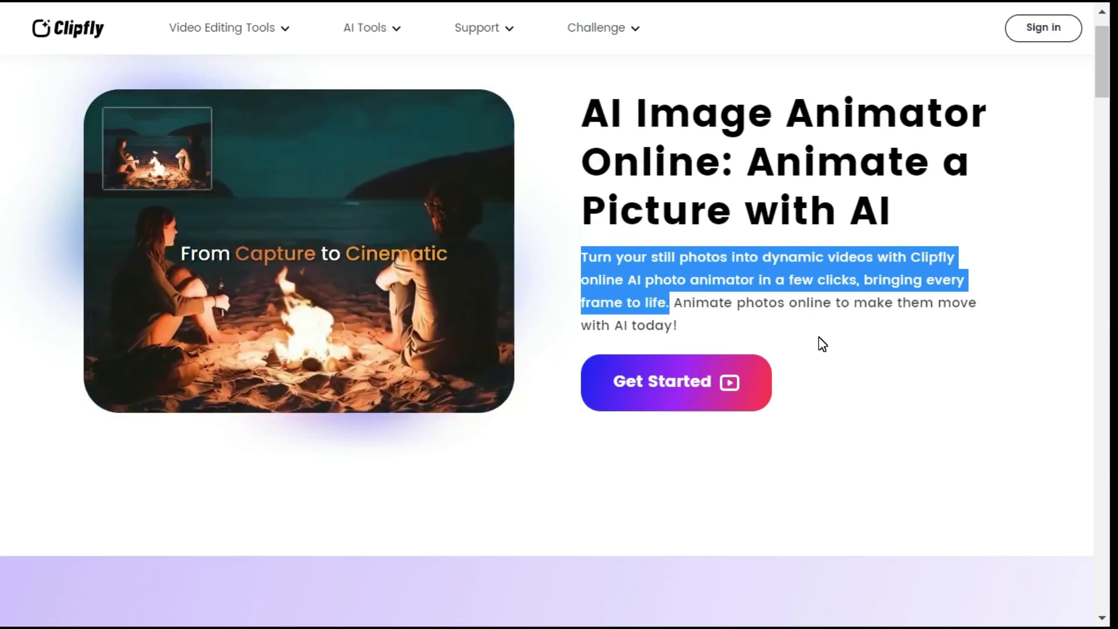
left_click_drag(1105, 56, 1110, 110)
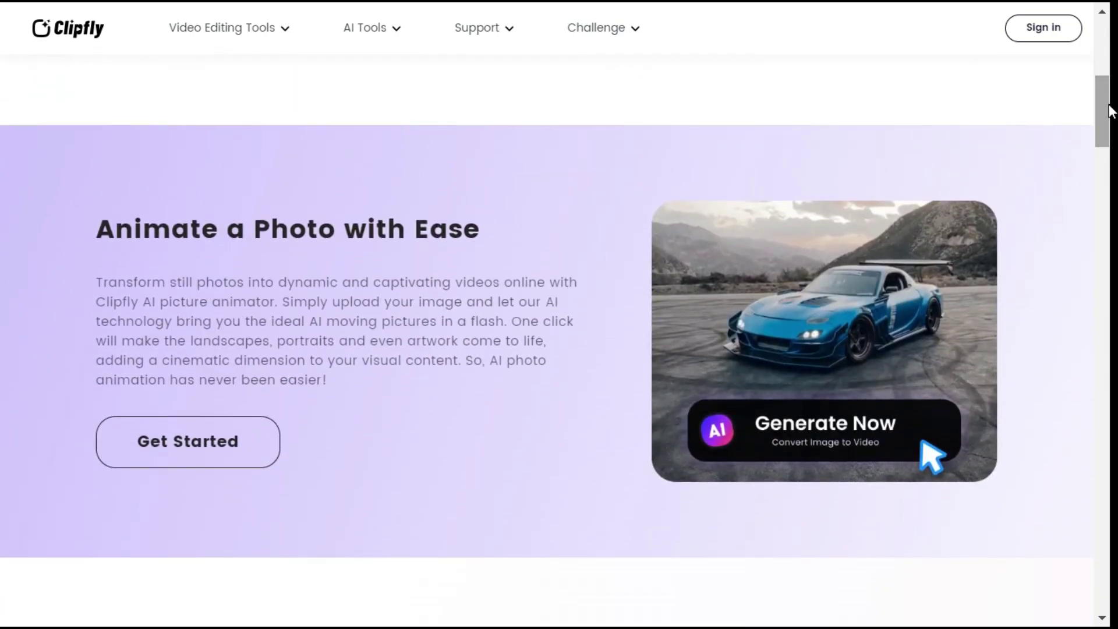
left_click_drag(1110, 114, 1109, 249)
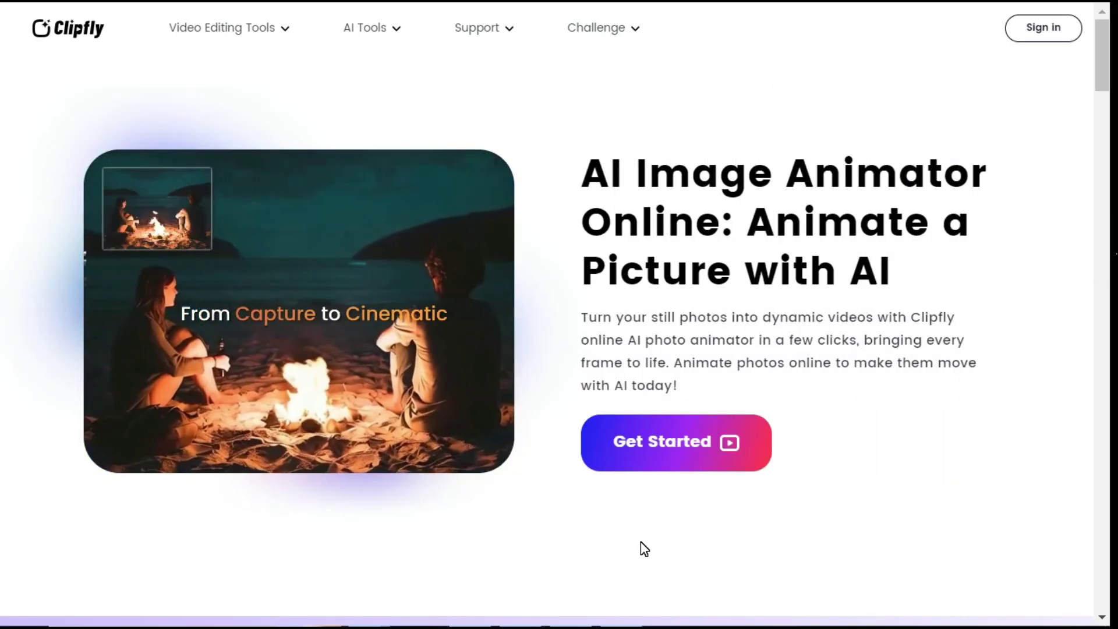
- Sign up for a new Clipfly account with a pasted e-mail and a password
left_click(685, 461)
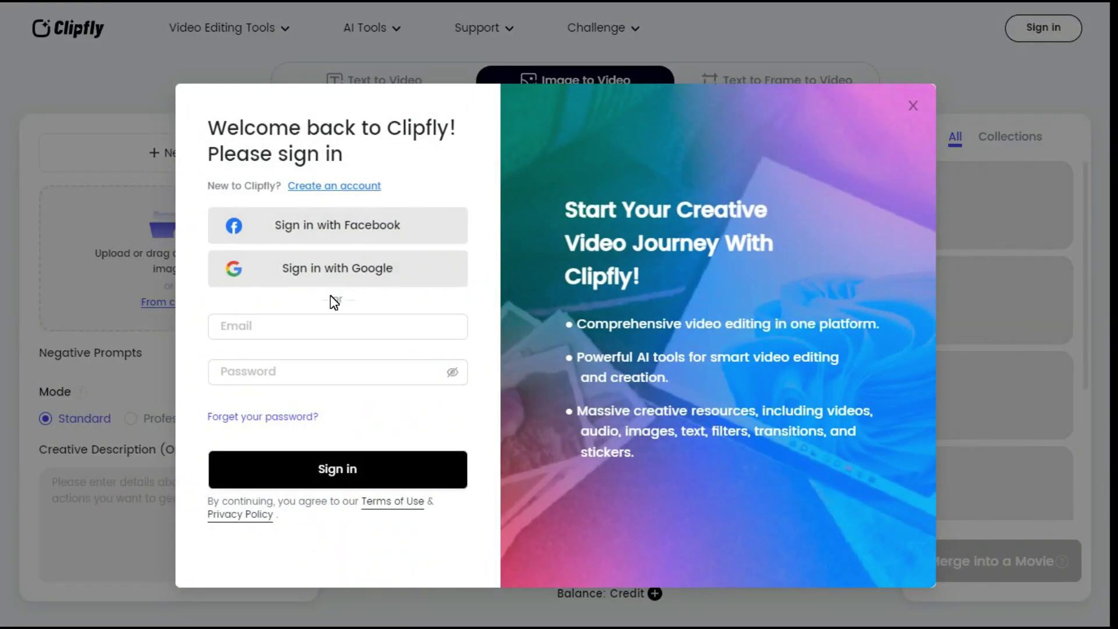
left_click(342, 187)
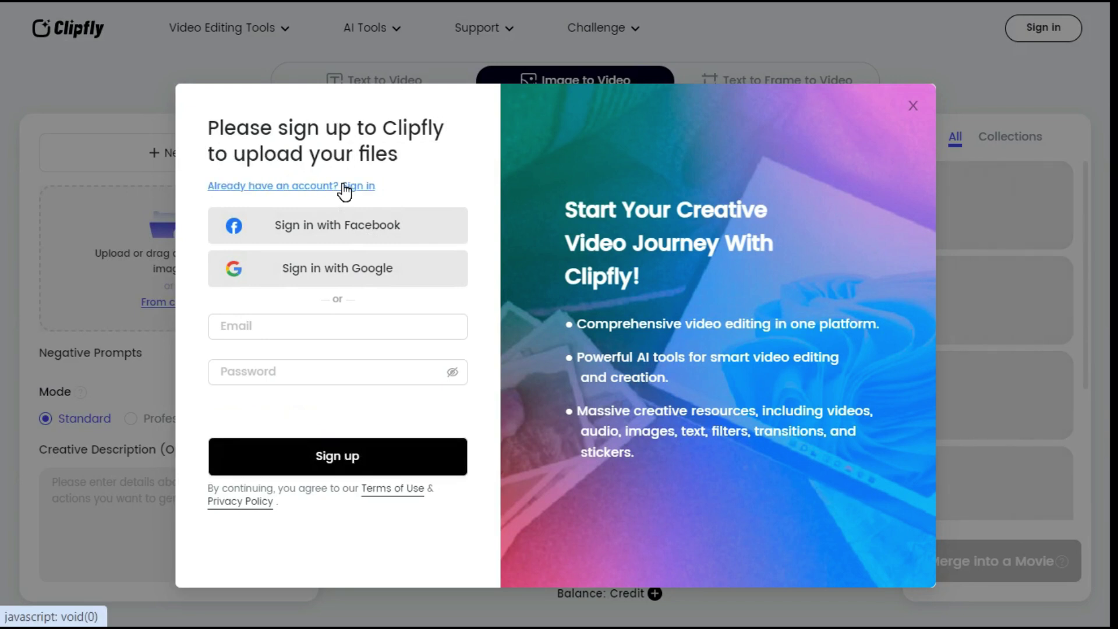
left_click(286, 326)
key("ctrl+v")
left_click(286, 372)
type("****")
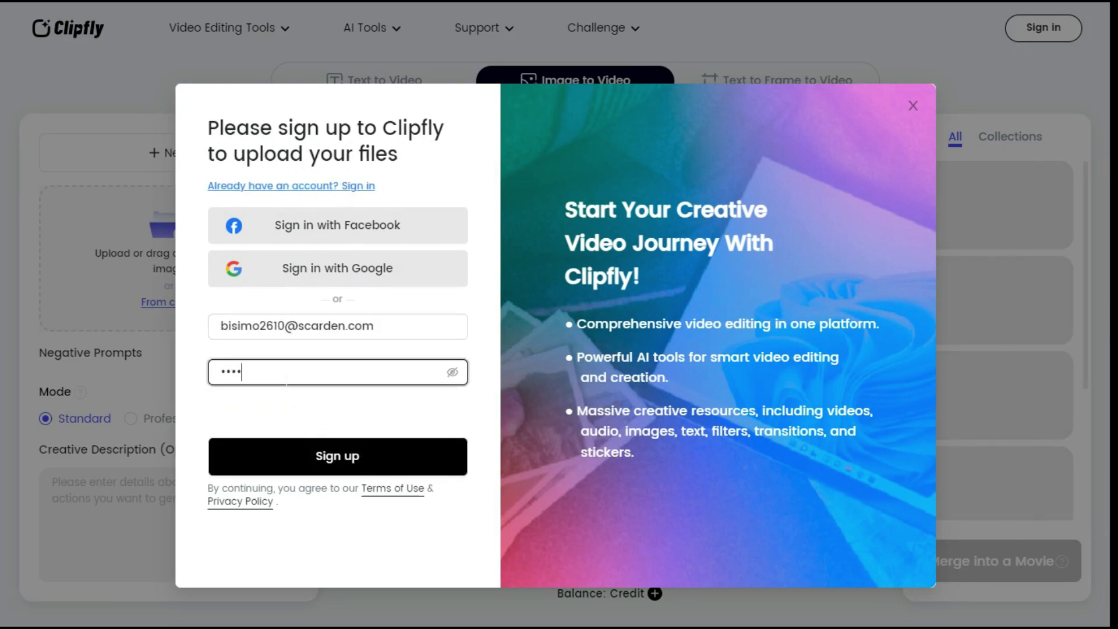
type("*****")
left_click(339, 460)
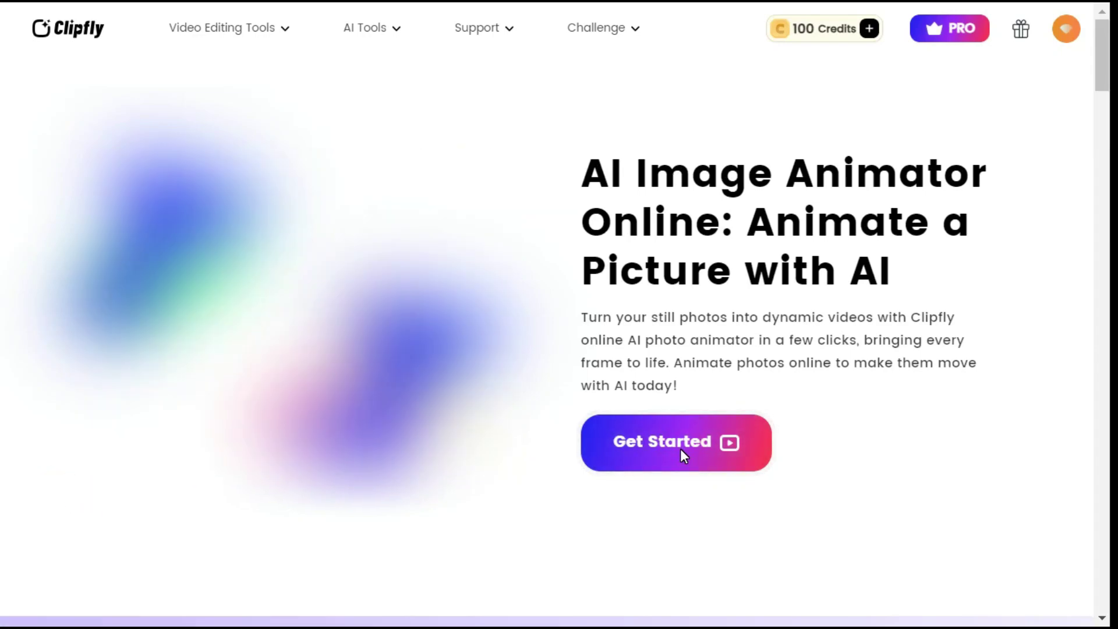
- Compare the Text to Video and Text to Frame to Video tabs, then settle on Image to Video
left_click(686, 447)
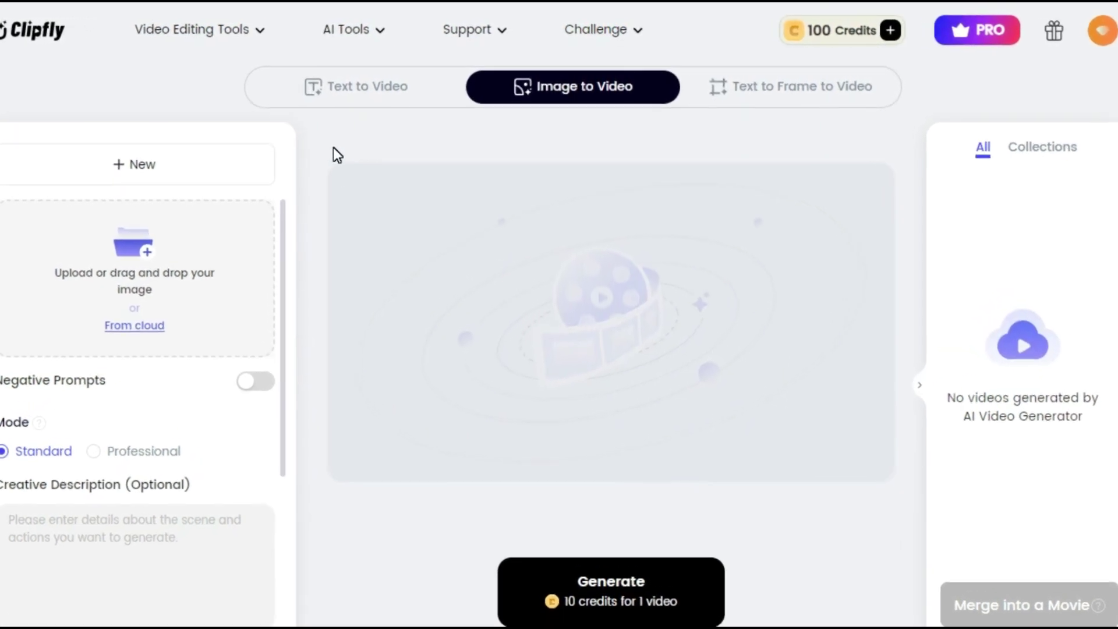
left_click(353, 99)
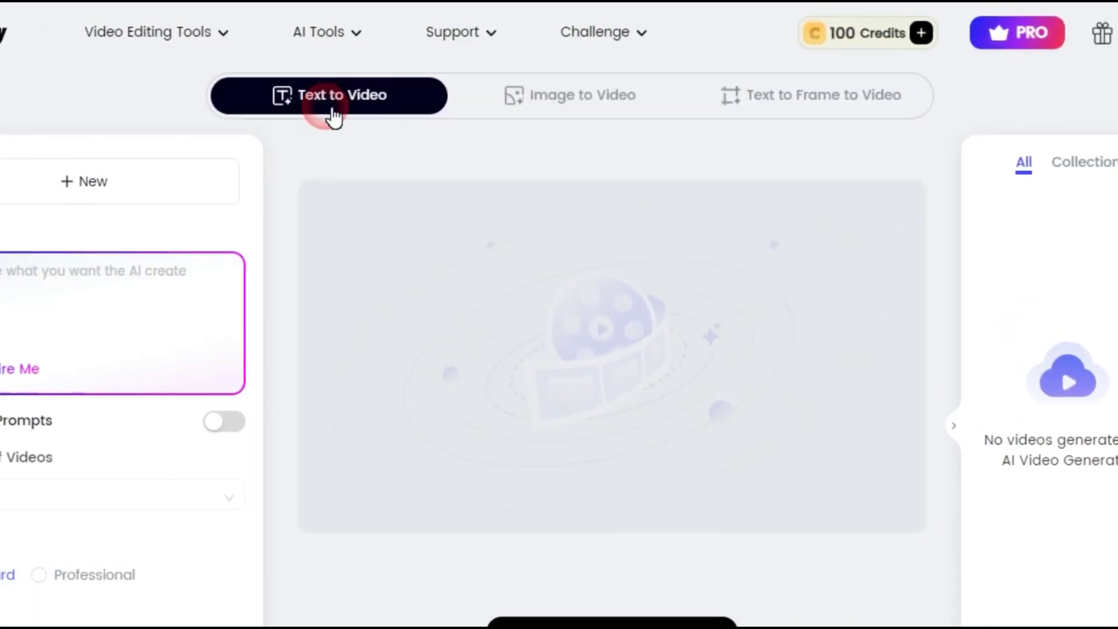
left_click(574, 101)
left_click(842, 115)
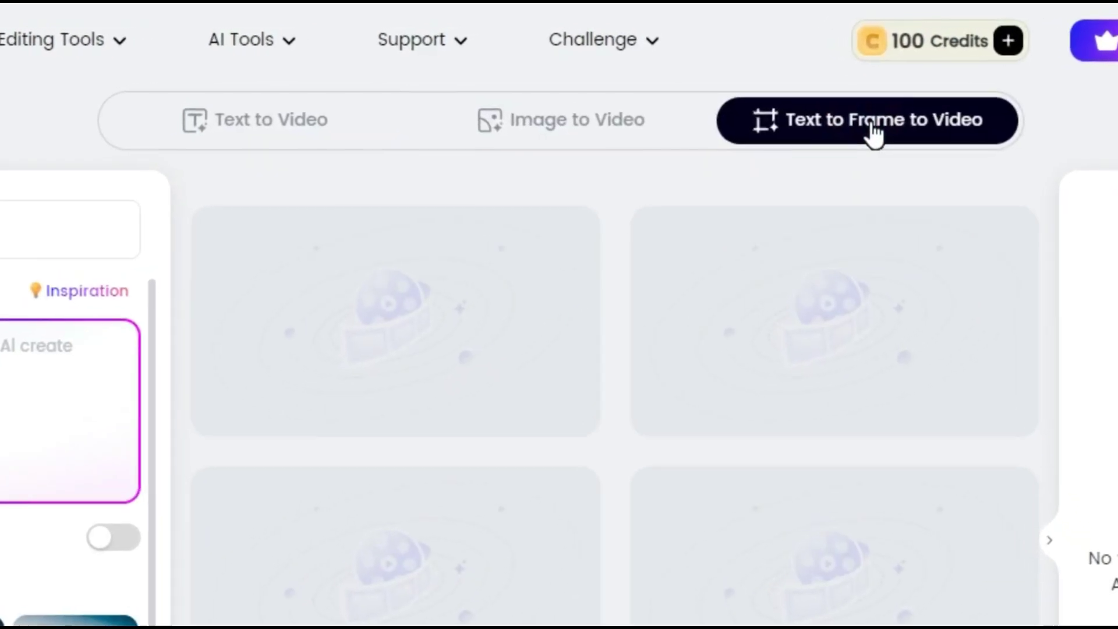
left_click(556, 118)
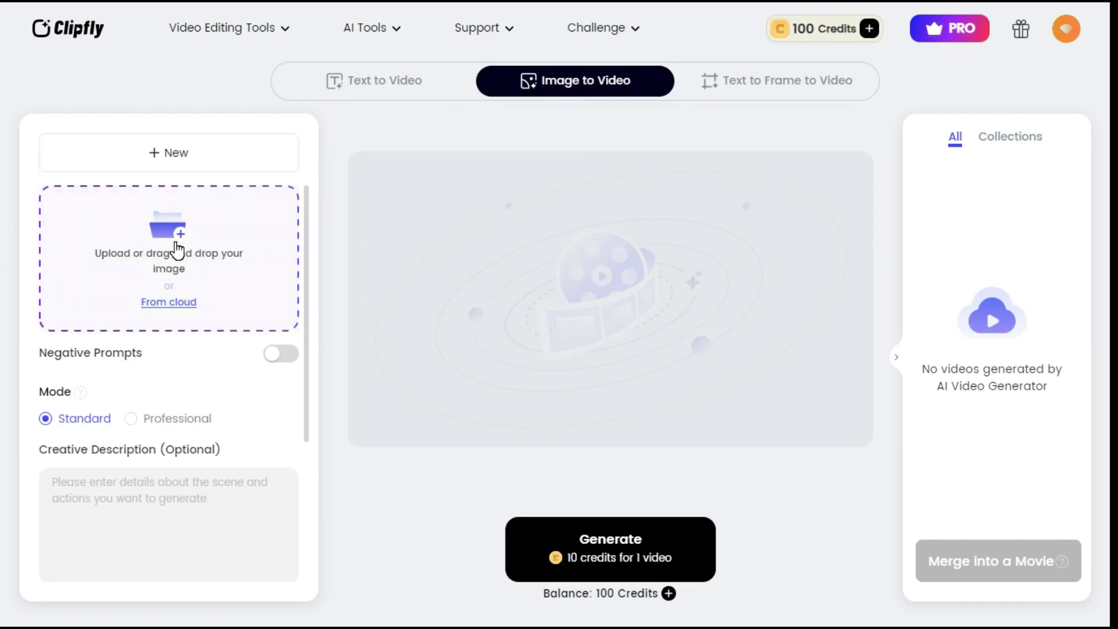
- Upload the Ship2 picture and keep Standard mode with negative prompts off
left_click(178, 251)
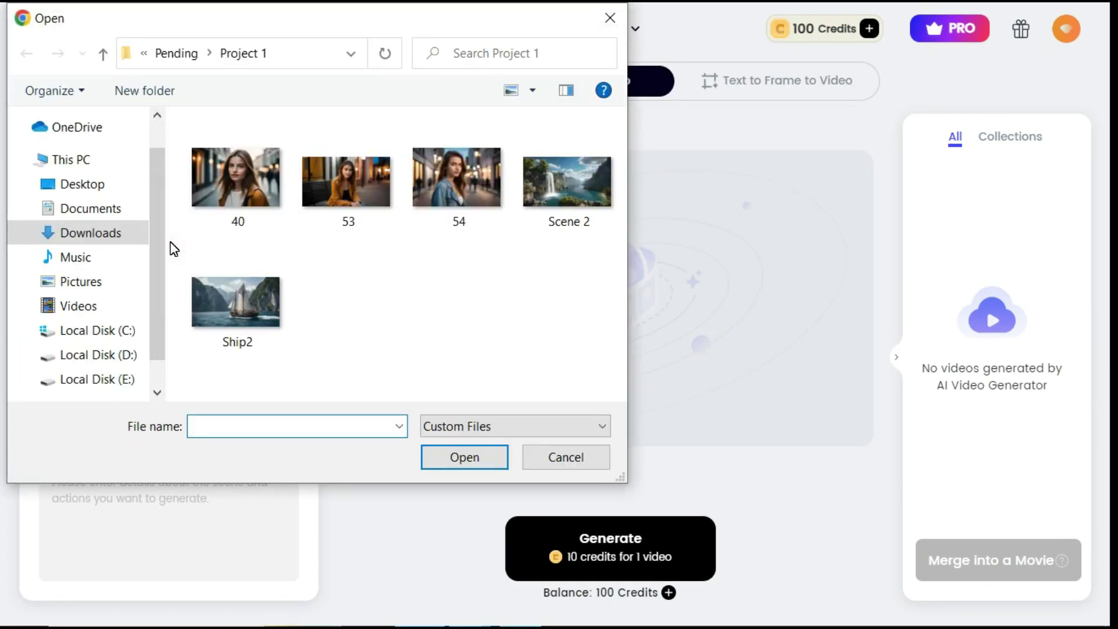
double_click(239, 298)
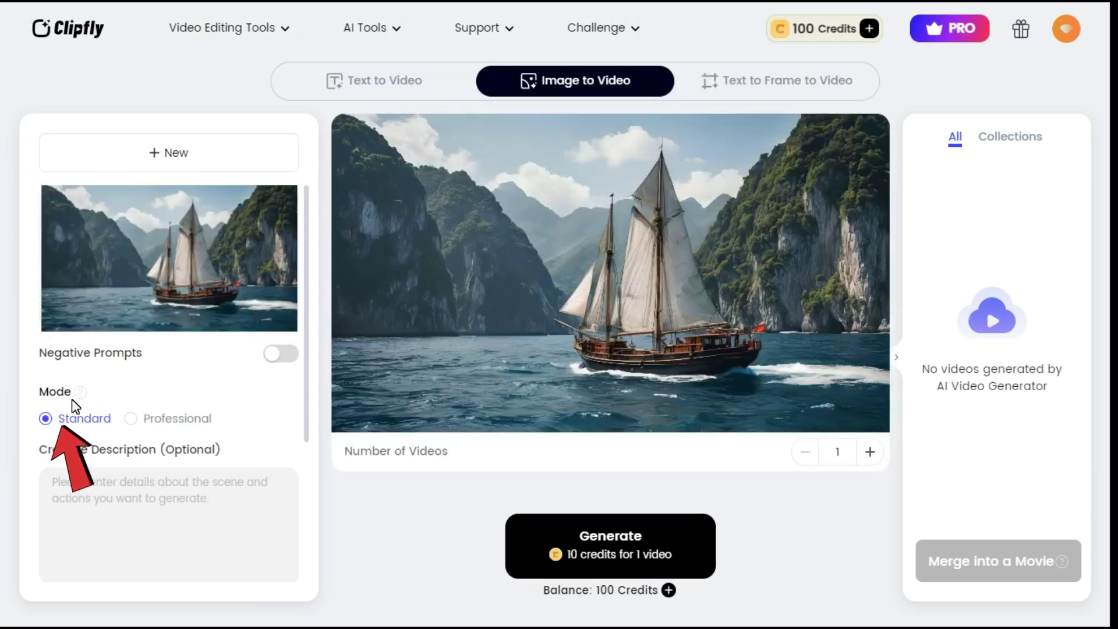
left_click(147, 420)
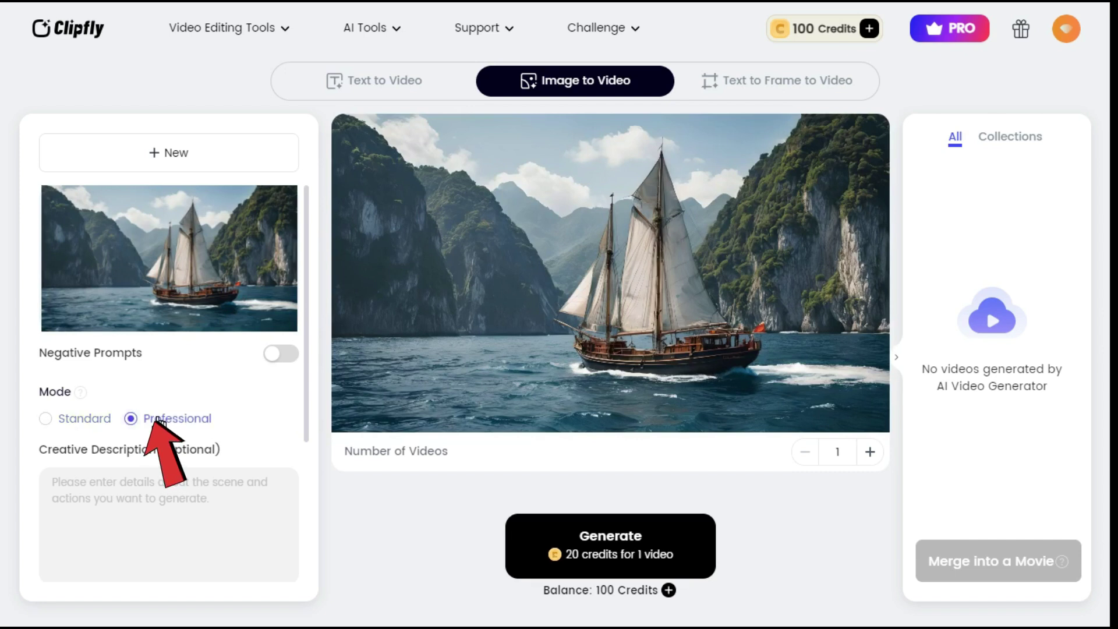
left_click(56, 420)
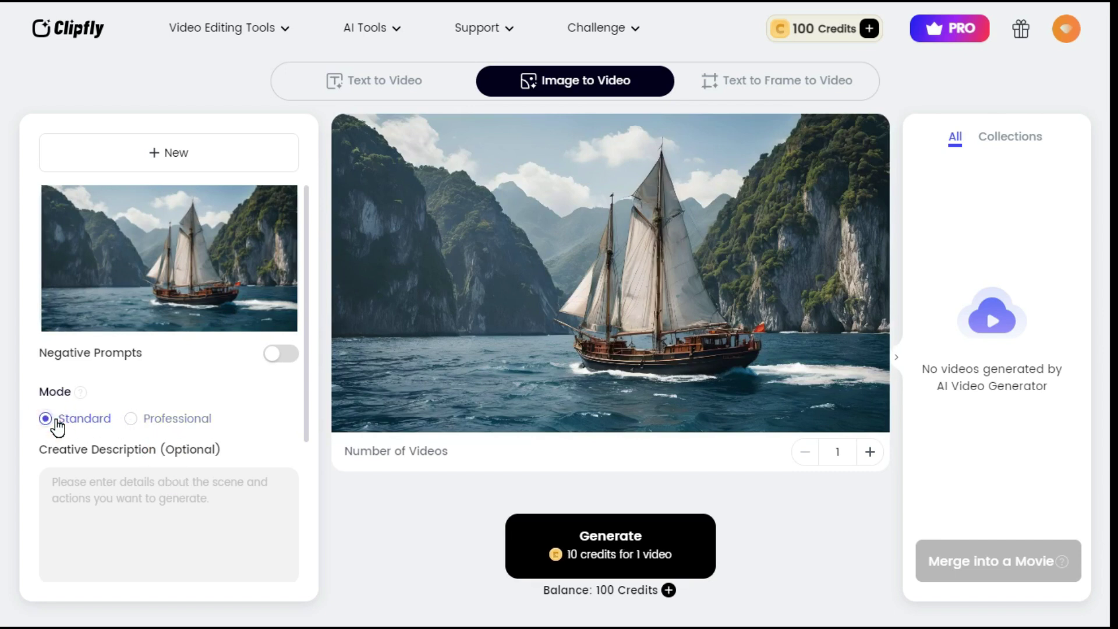
left_click(290, 354)
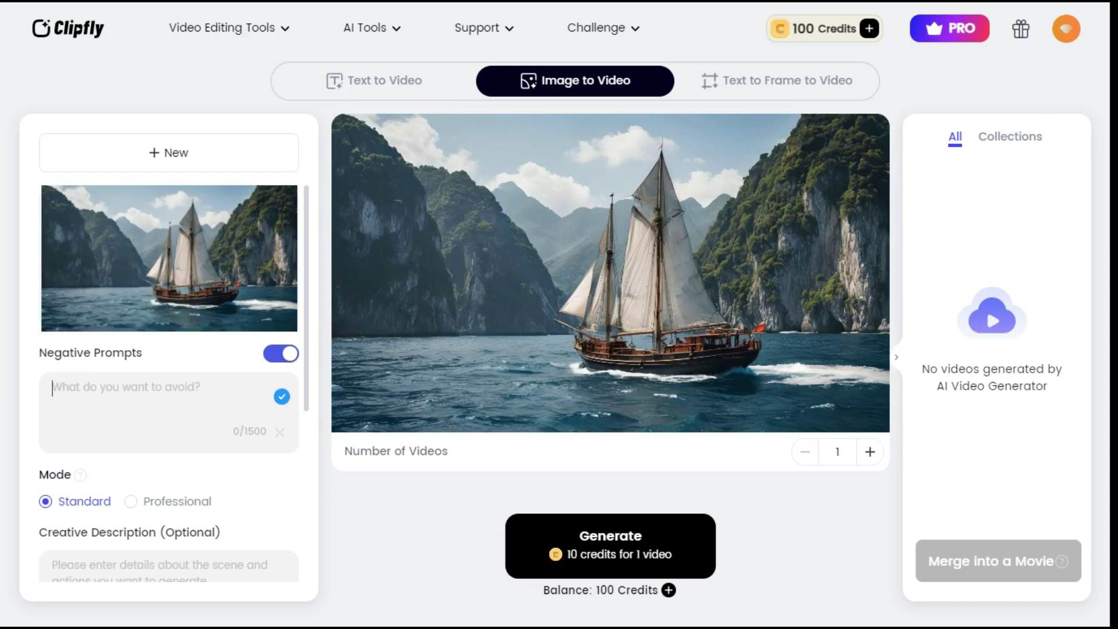
left_click(289, 354)
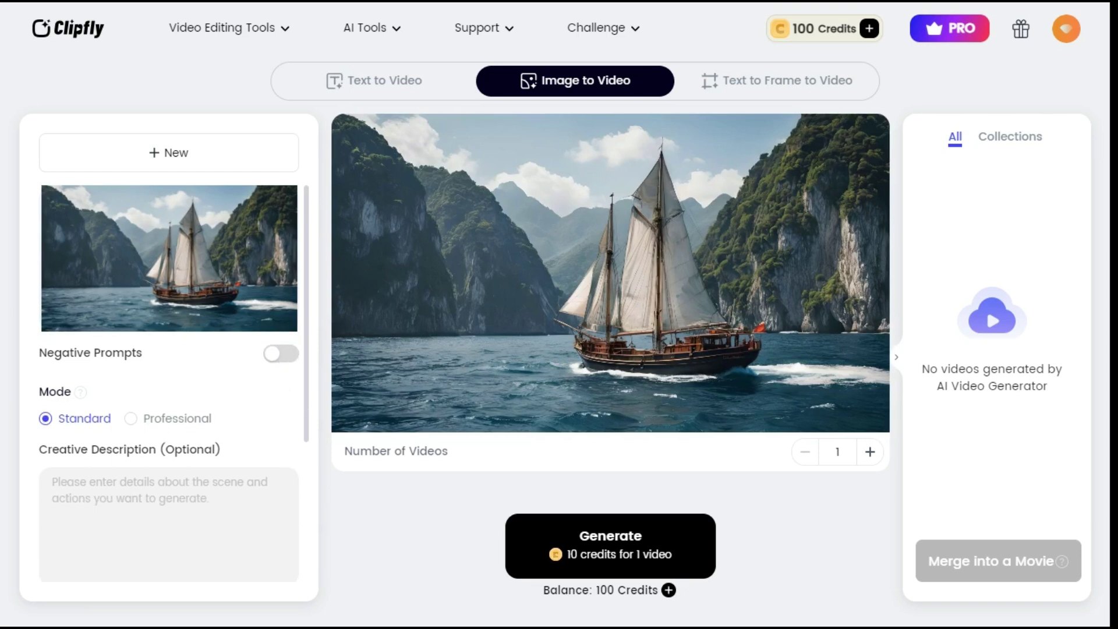
left_click(77, 494)
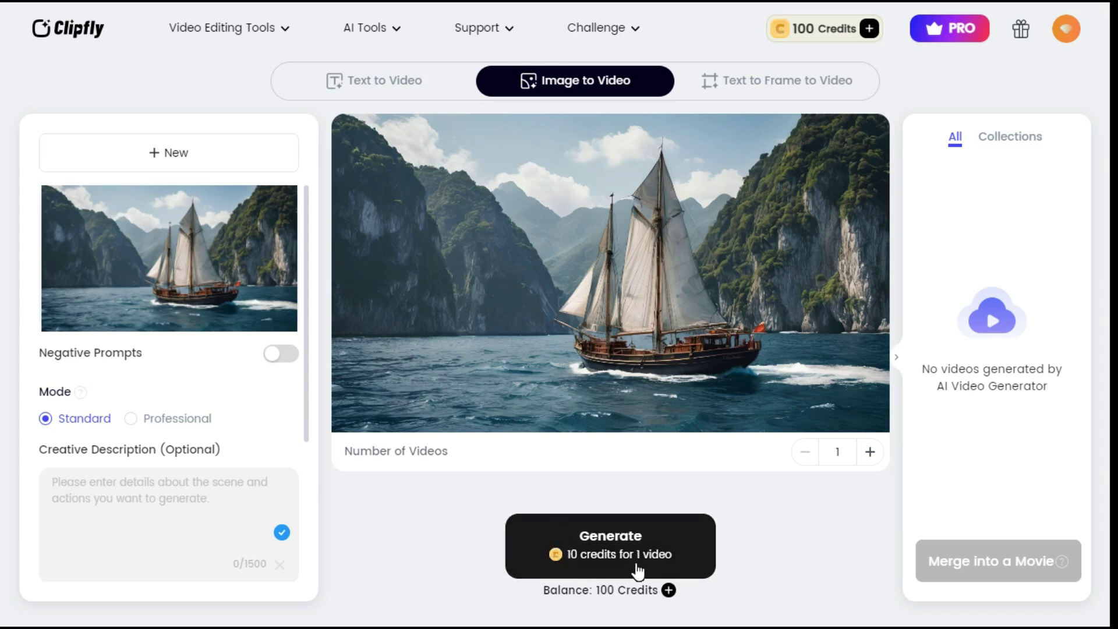
- Generate the 4-second sailing-ship video, preview it, then start a new job
left_click(608, 551)
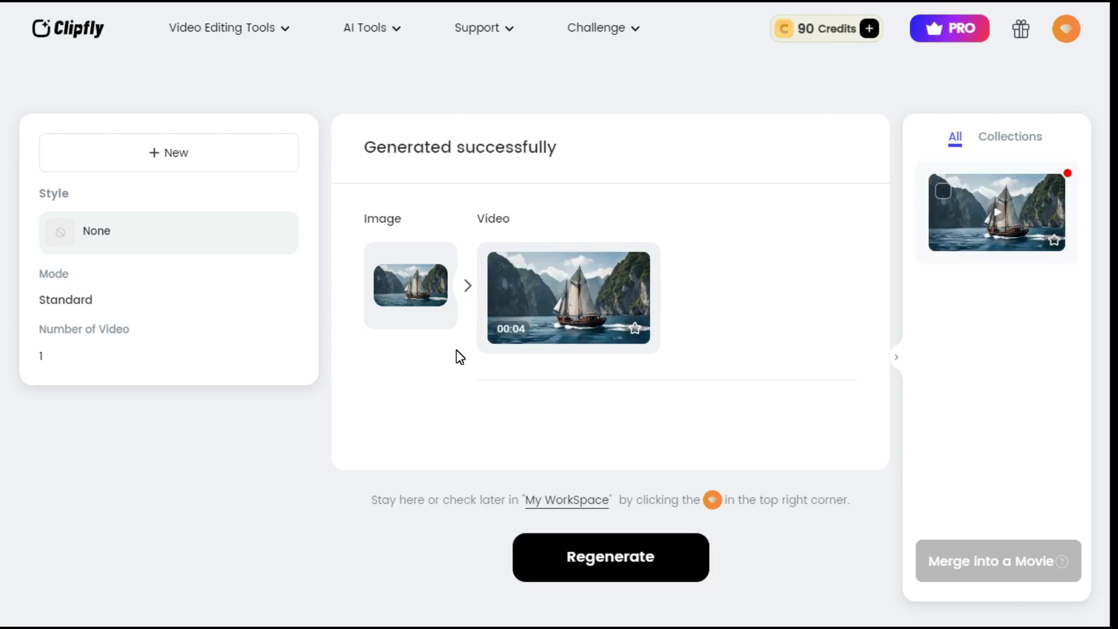
left_click(584, 308)
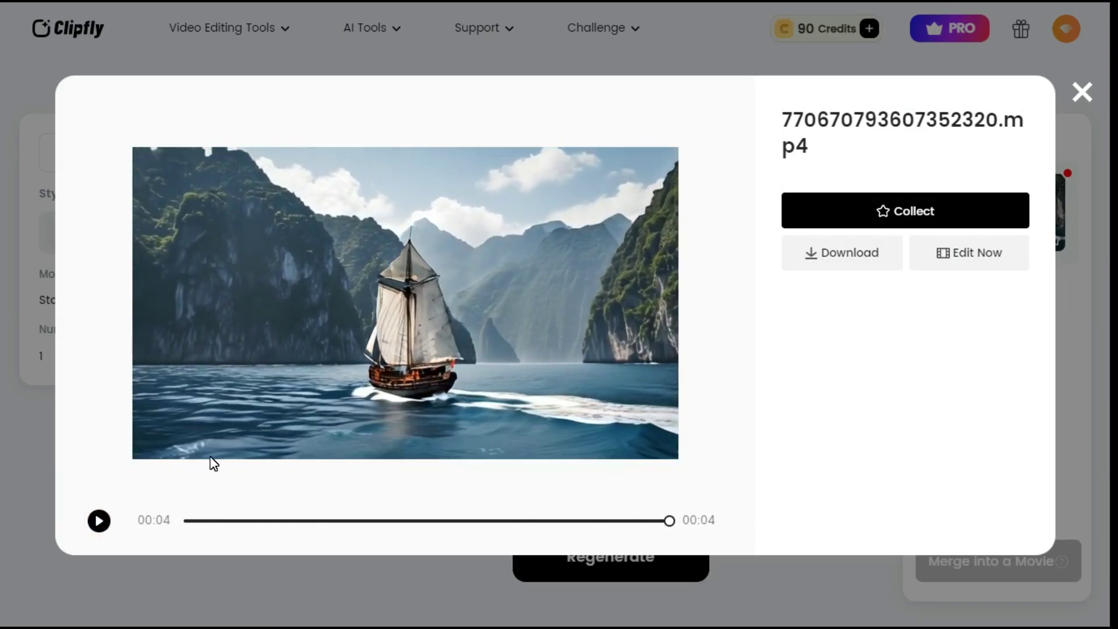
left_click(1094, 97)
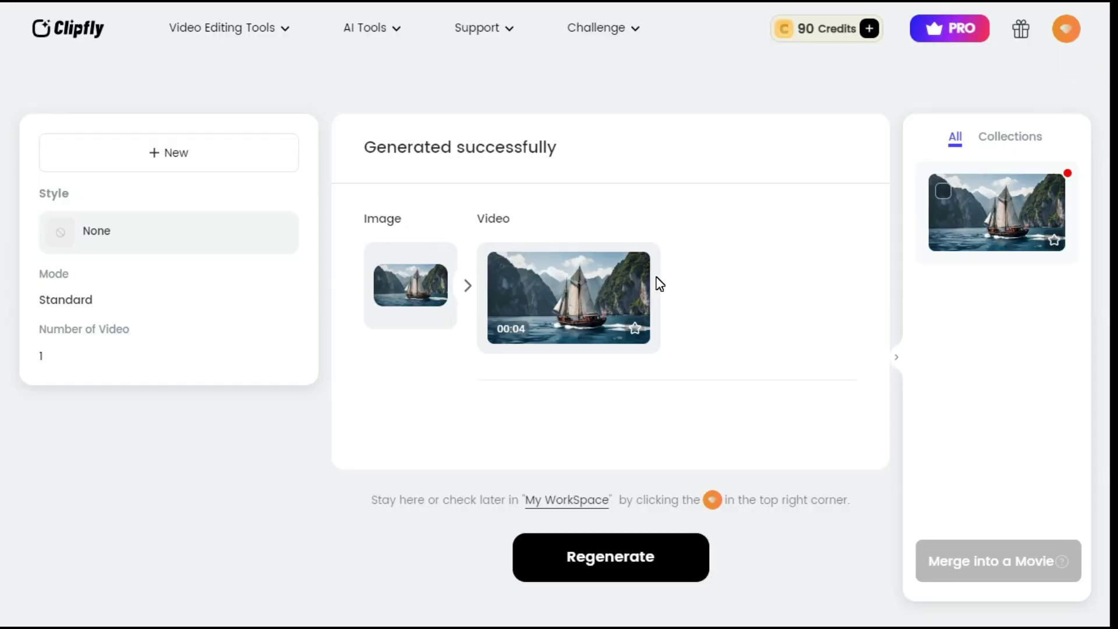
left_click(175, 153)
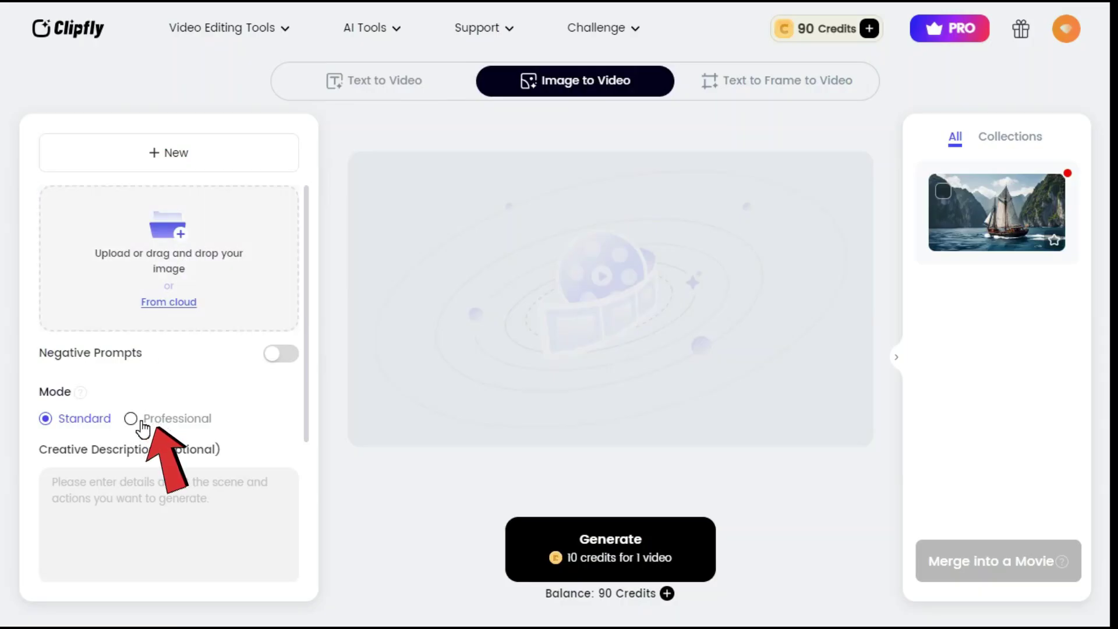
- Upload photo 53 of the woman on the bench and choose Professional mode at 20 credits
left_click(157, 260)
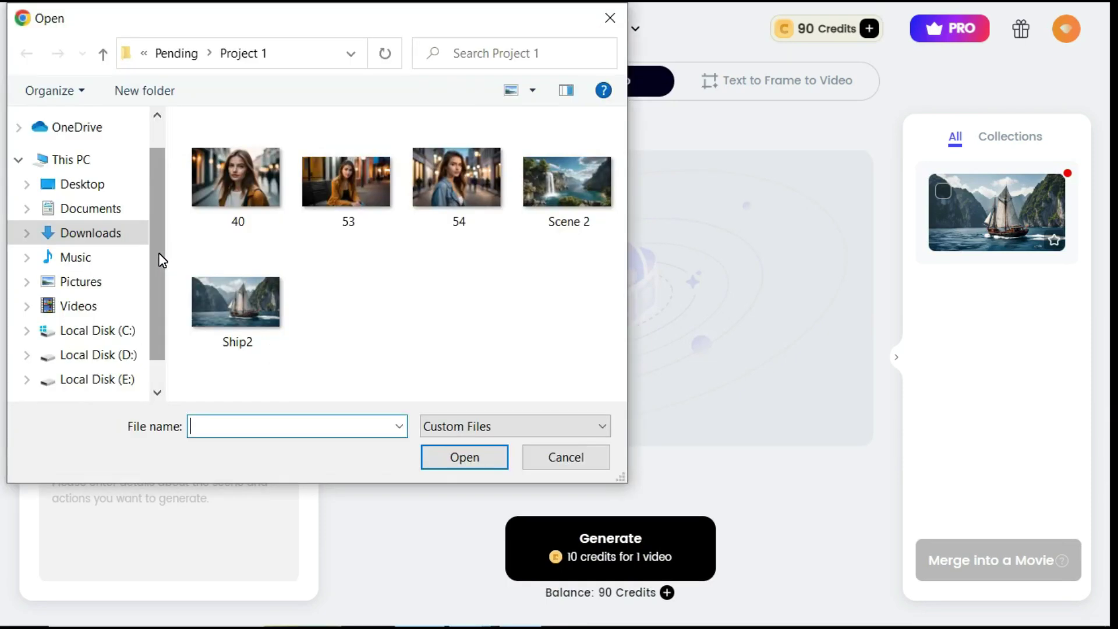
double_click(369, 185)
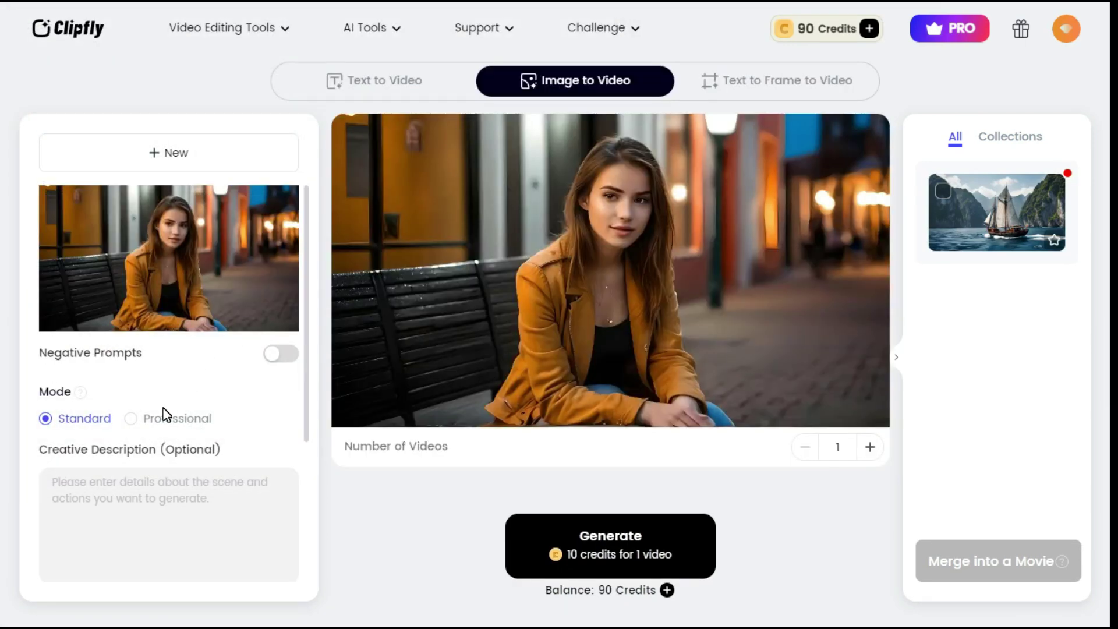
left_click(131, 419)
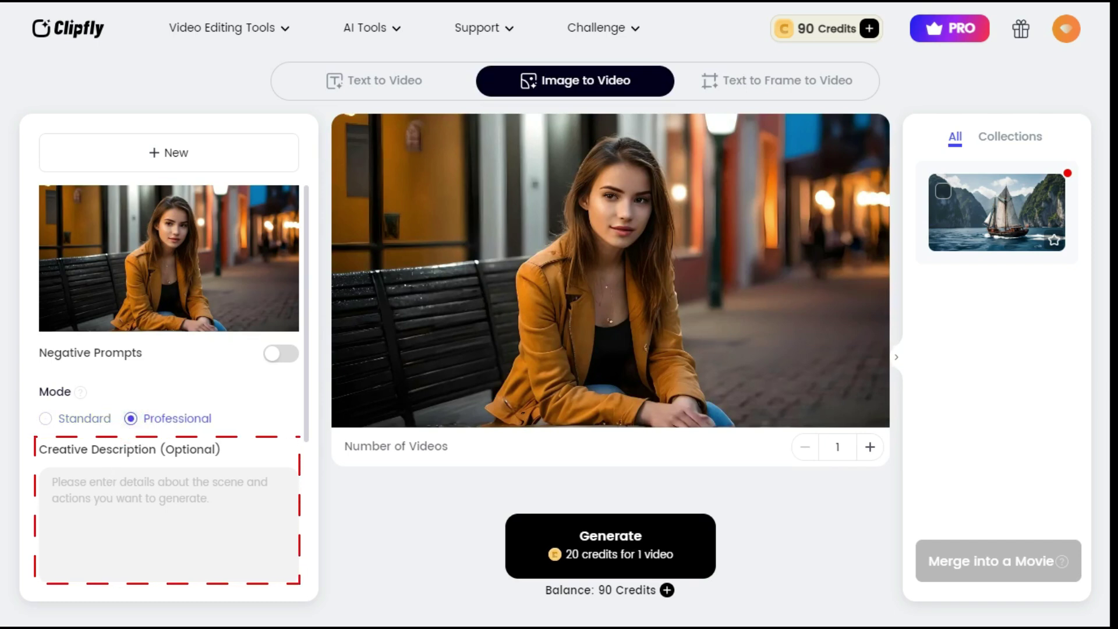
left_click(91, 502)
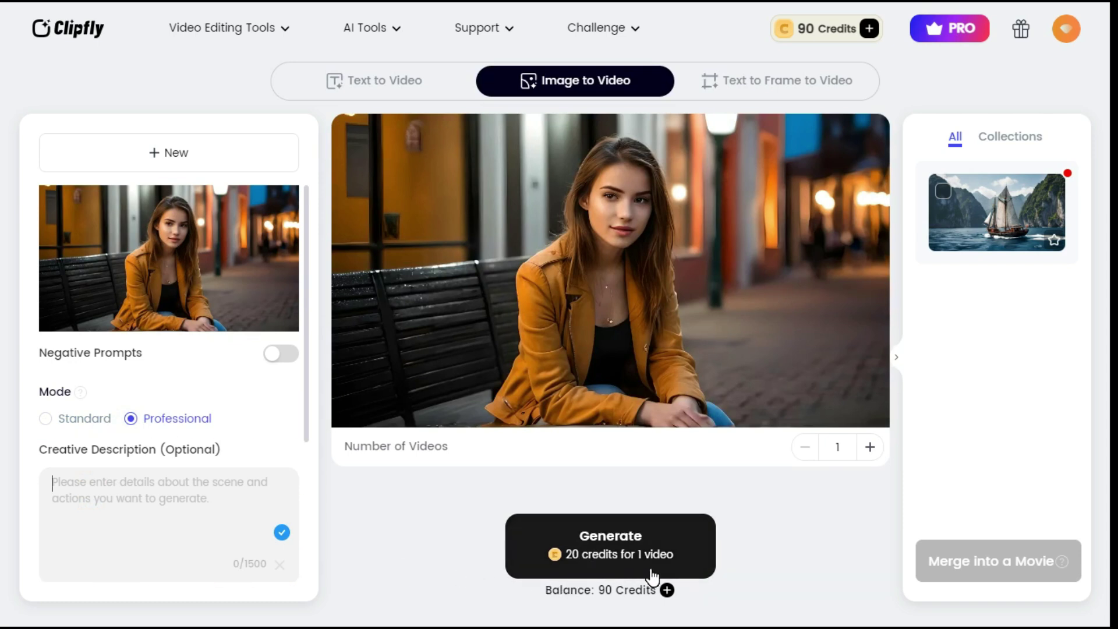
- Generate the 4-second bench-portrait video, preview it and download it
left_click(619, 544)
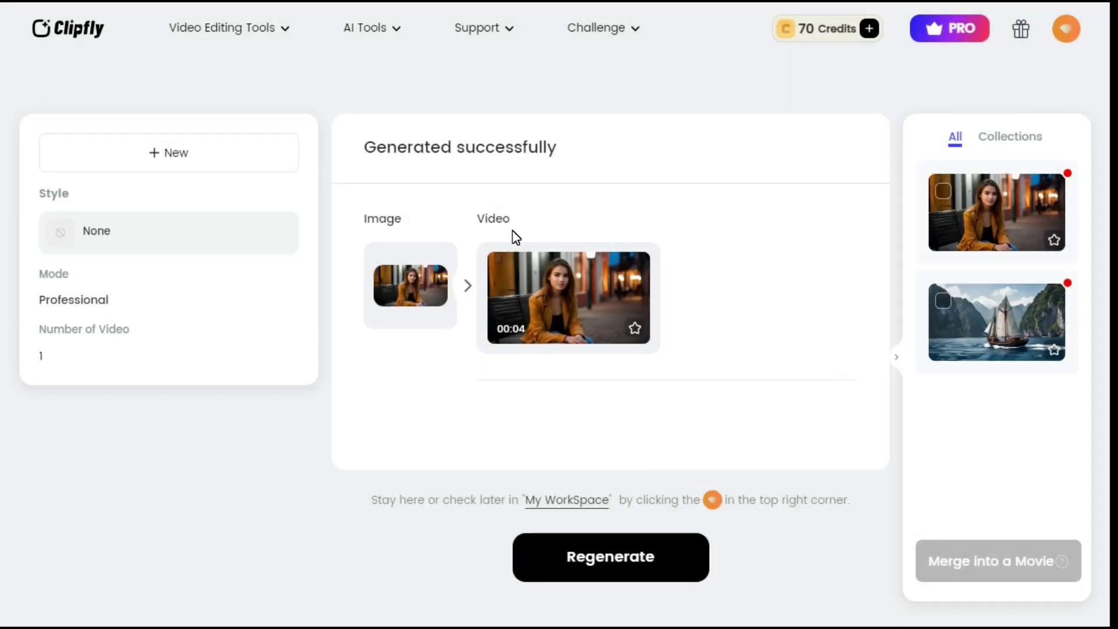
left_click(562, 278)
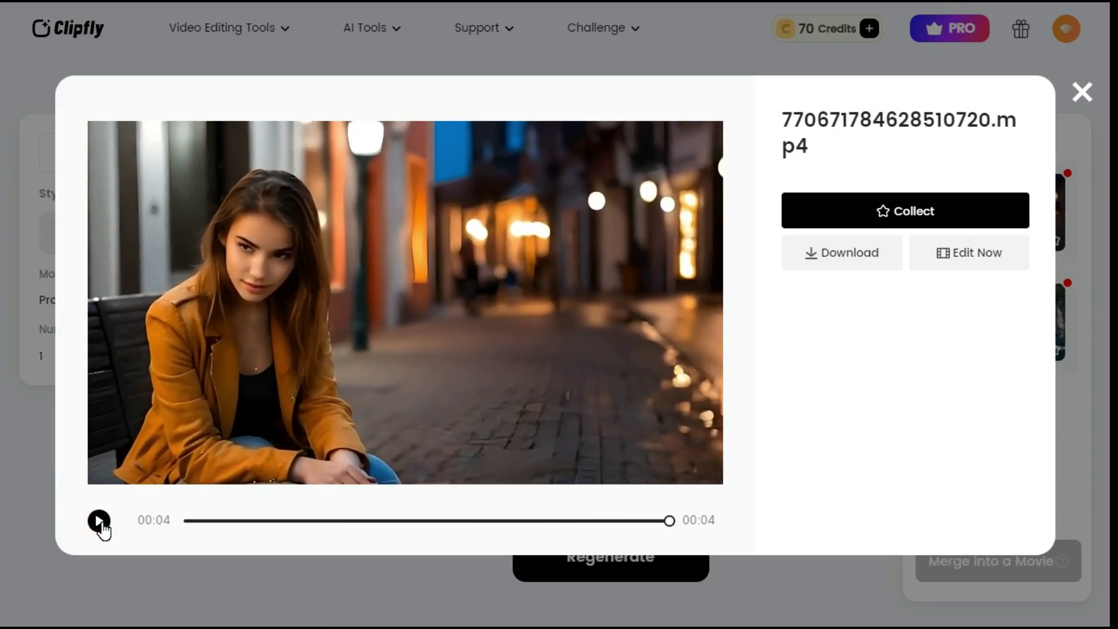
left_click(844, 257)
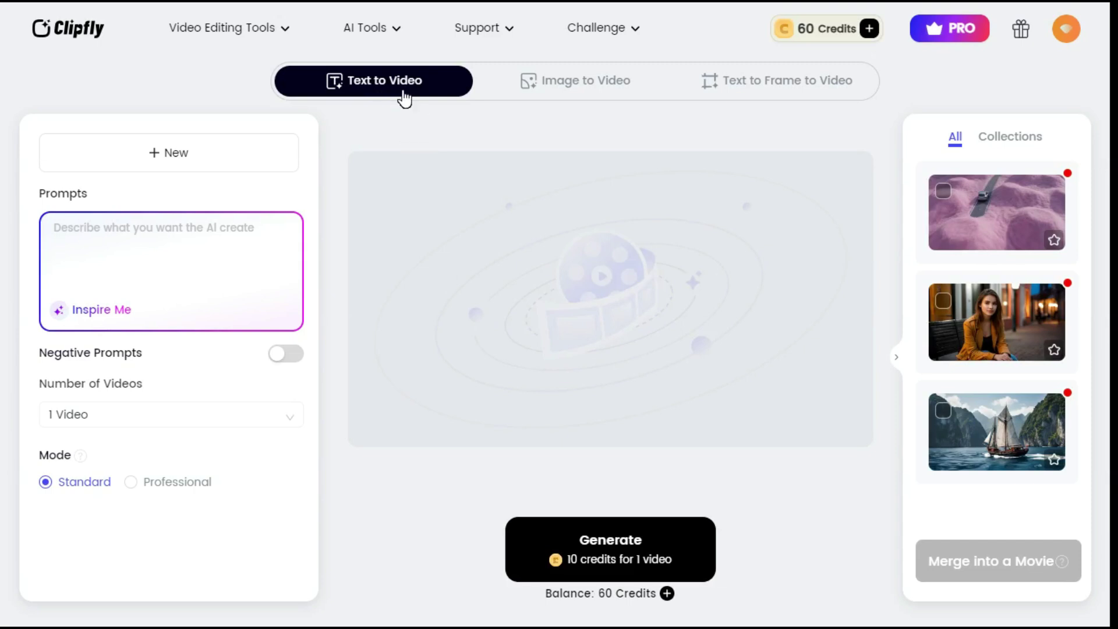
- Fill the prompt with an Inspire Me suggestion of a flower blooming, leaving negative prompts off
left_click(110, 260)
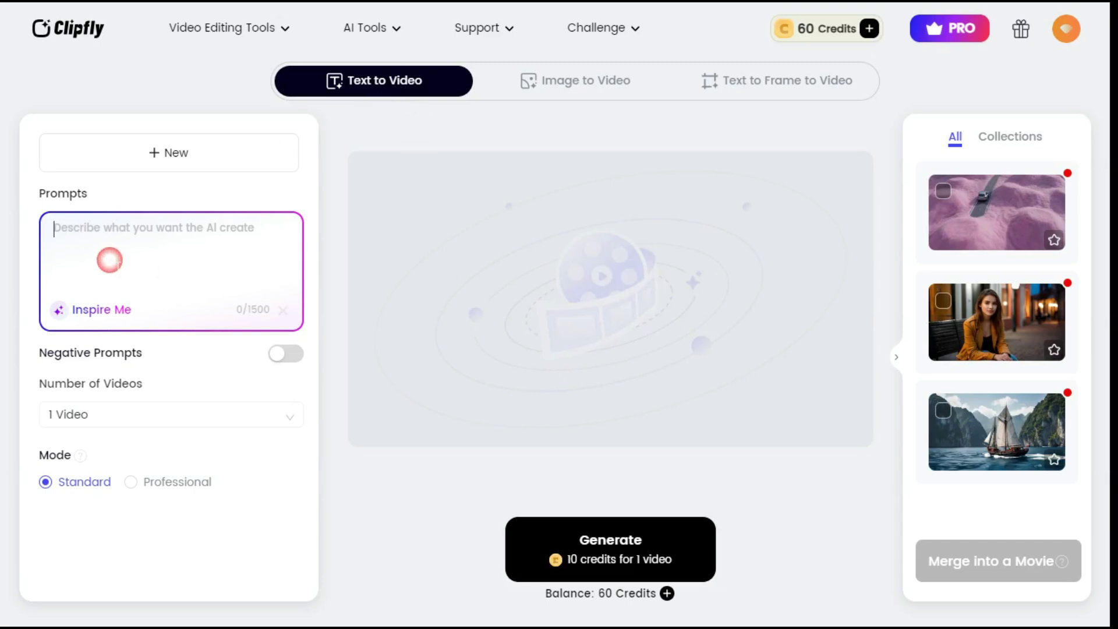
left_click(89, 311)
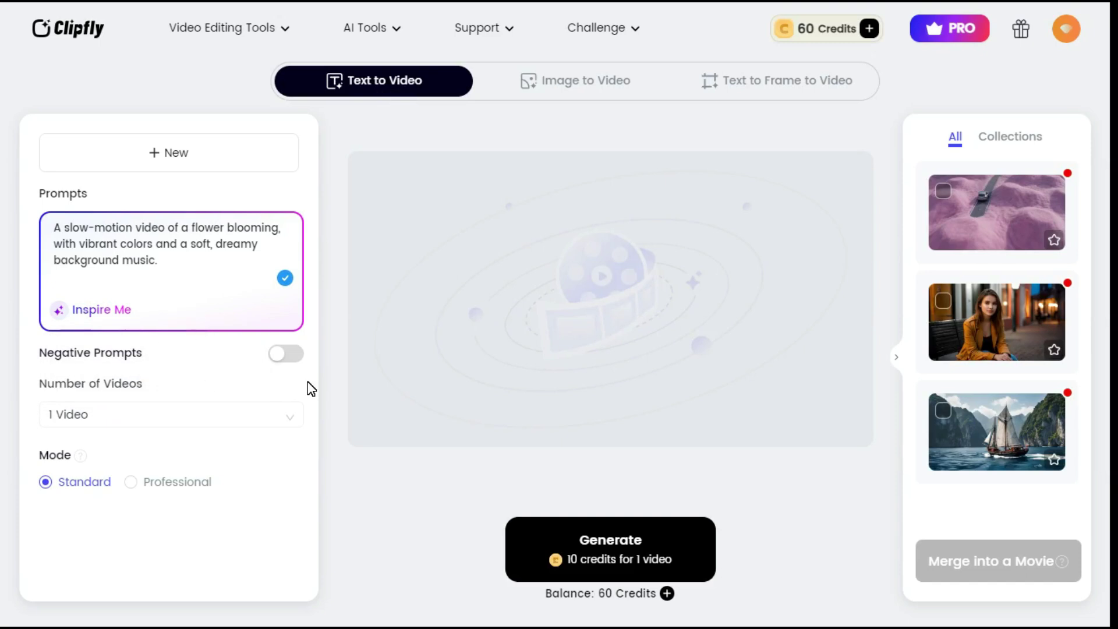
left_click(288, 354)
left_click(82, 395)
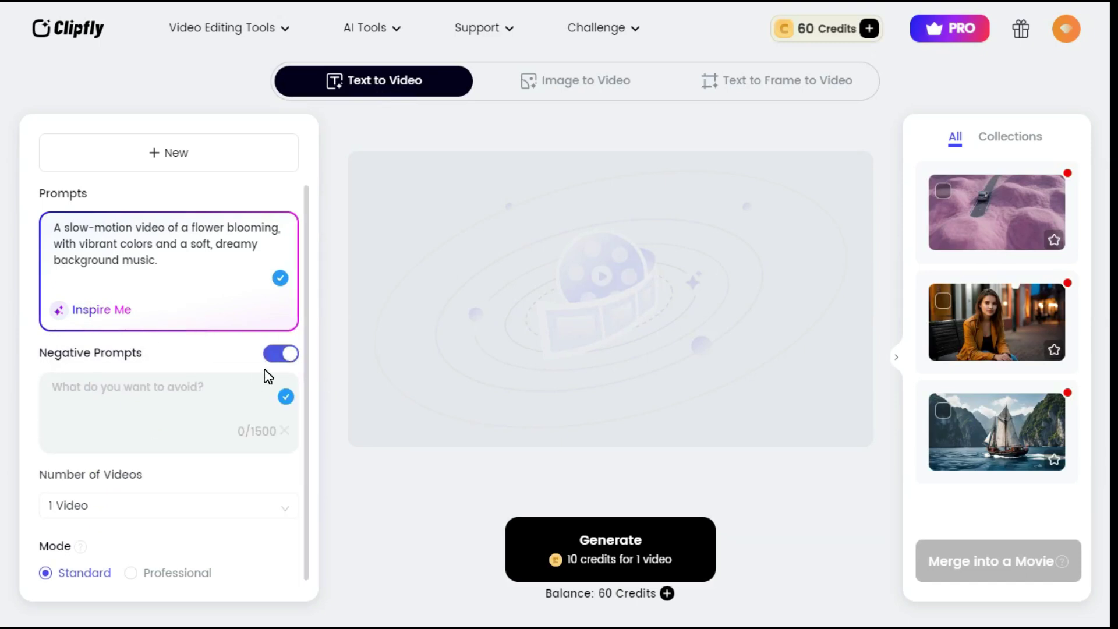
left_click(290, 354)
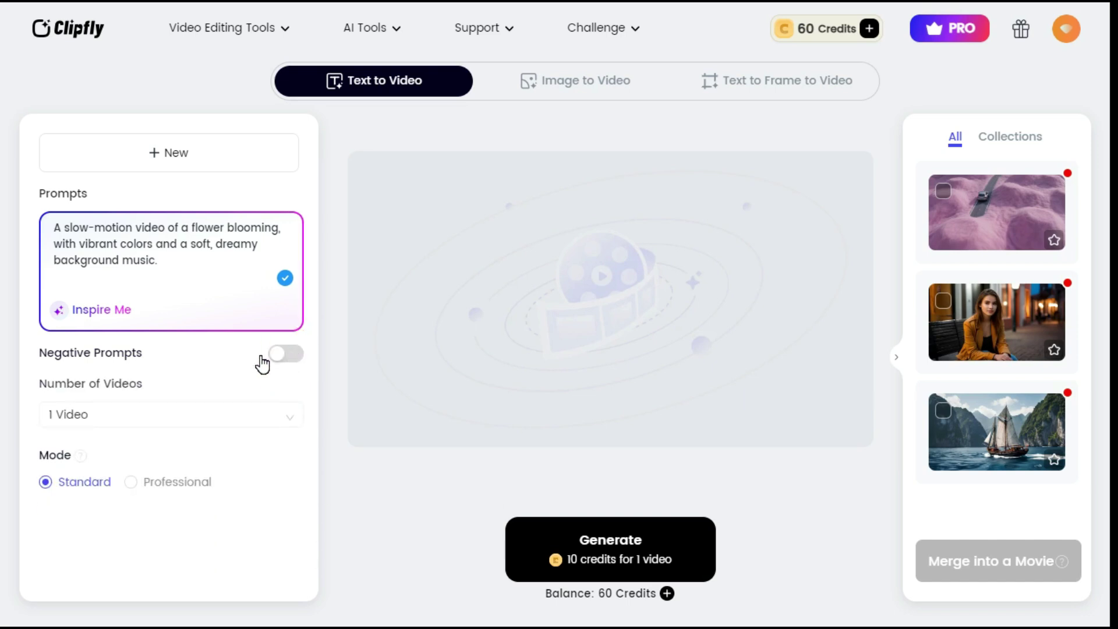
- Keep 1 Video in Standard mode and generate the flower video
left_click(95, 424)
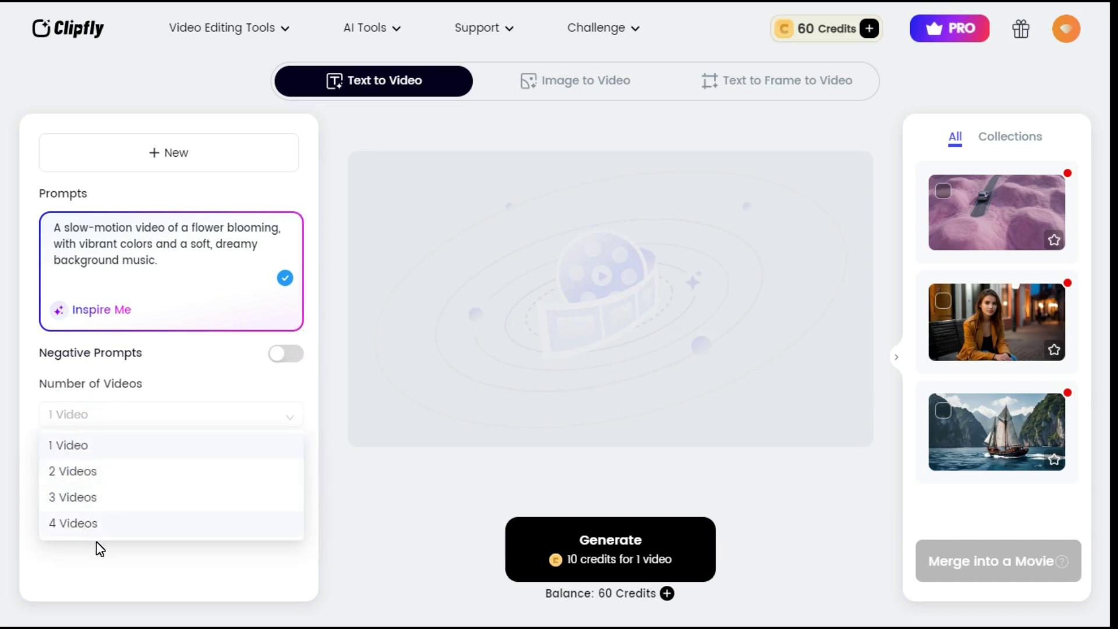
left_click(150, 563)
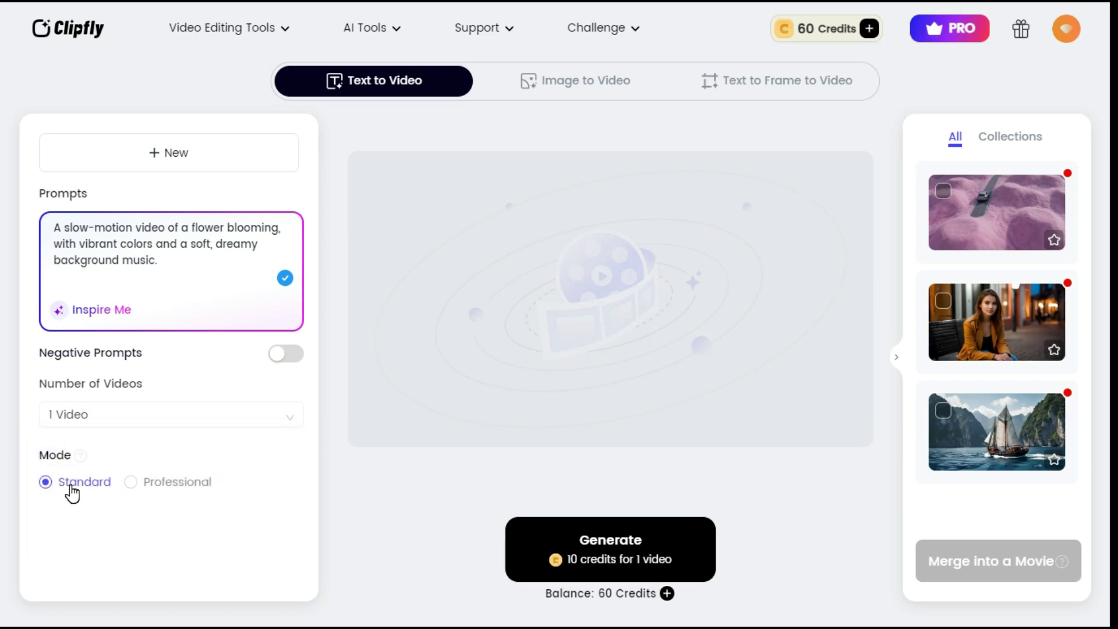
left_click(140, 483)
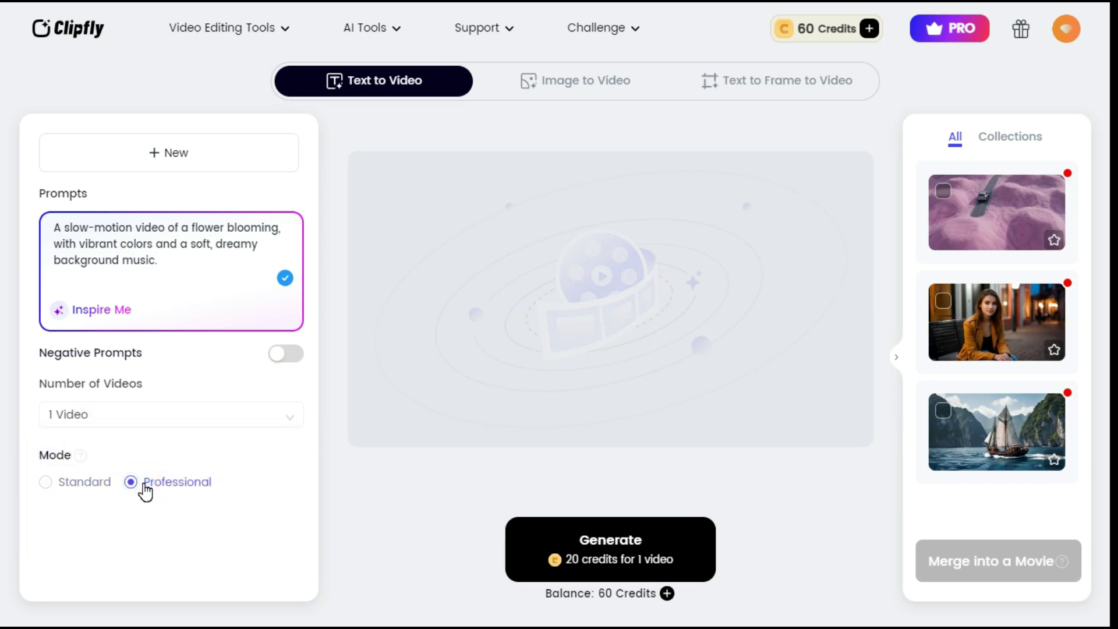
left_click(71, 493)
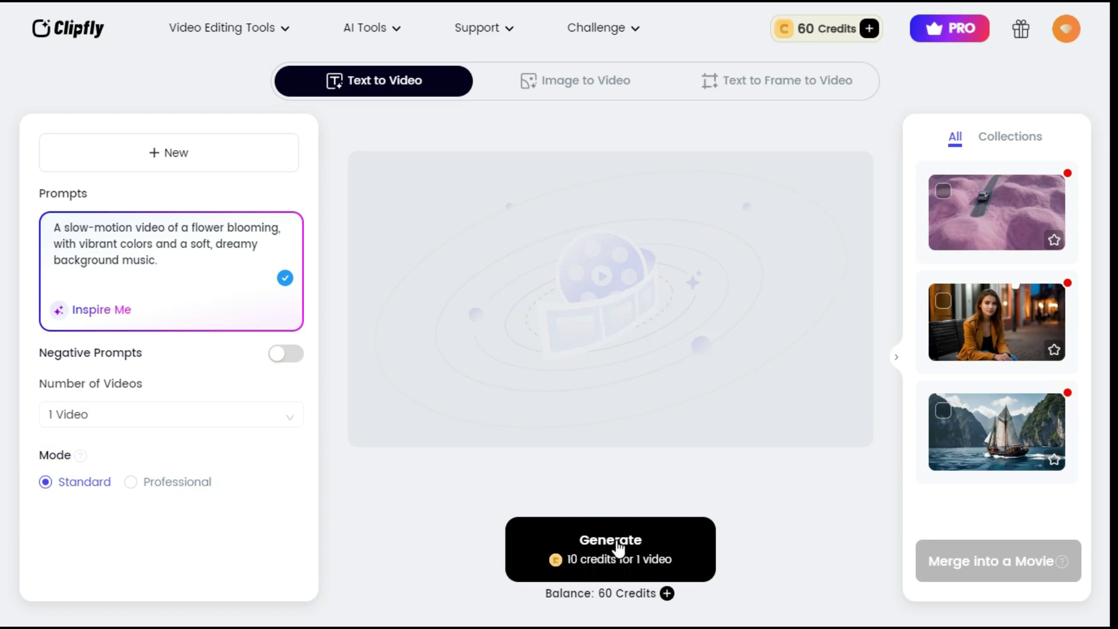
left_click(619, 548)
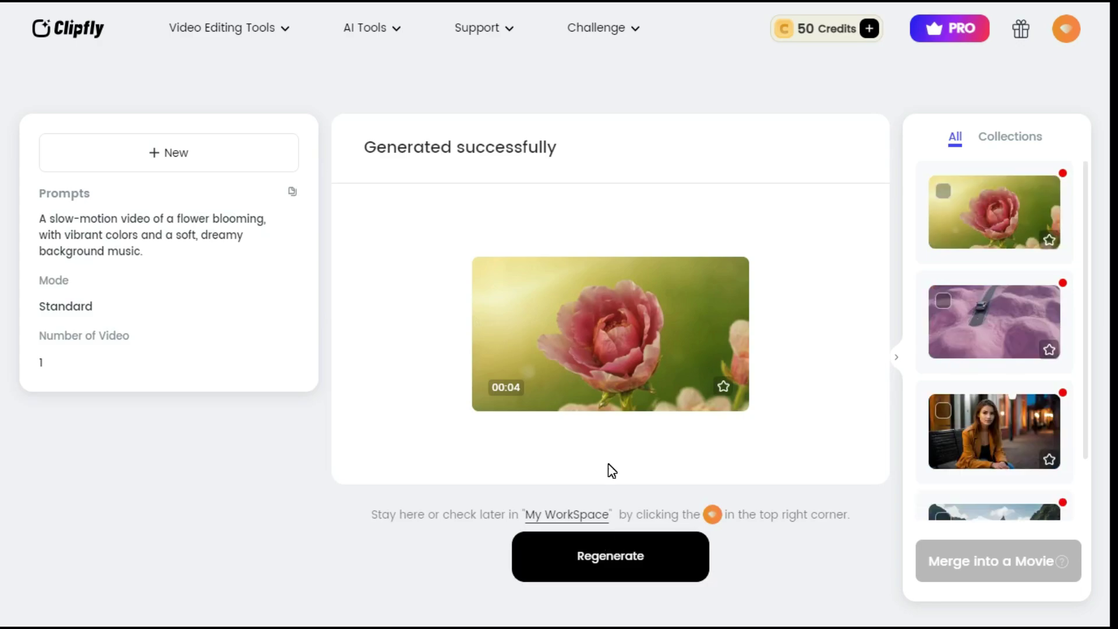
- Preview the flower video, play it, and replay it from the start
left_click(612, 356)
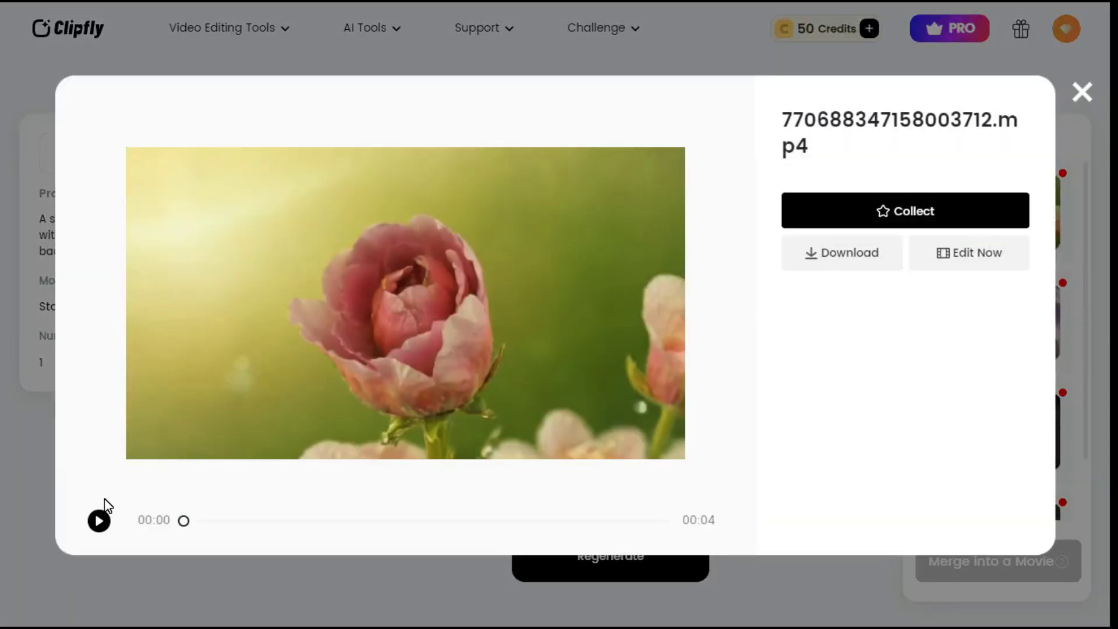
left_click(100, 523)
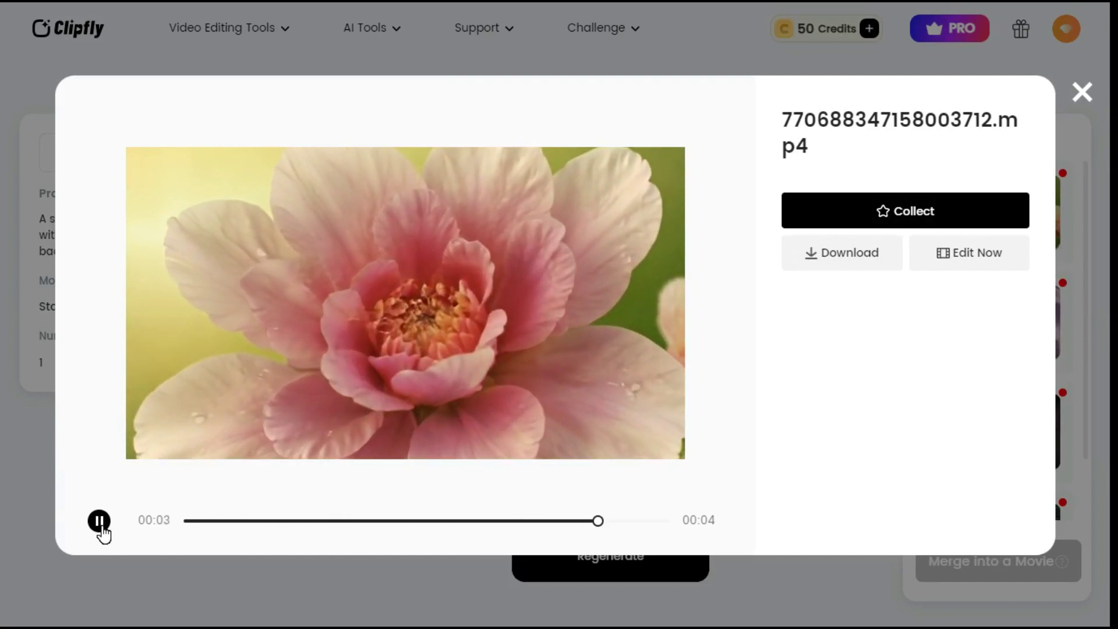
left_click(100, 522)
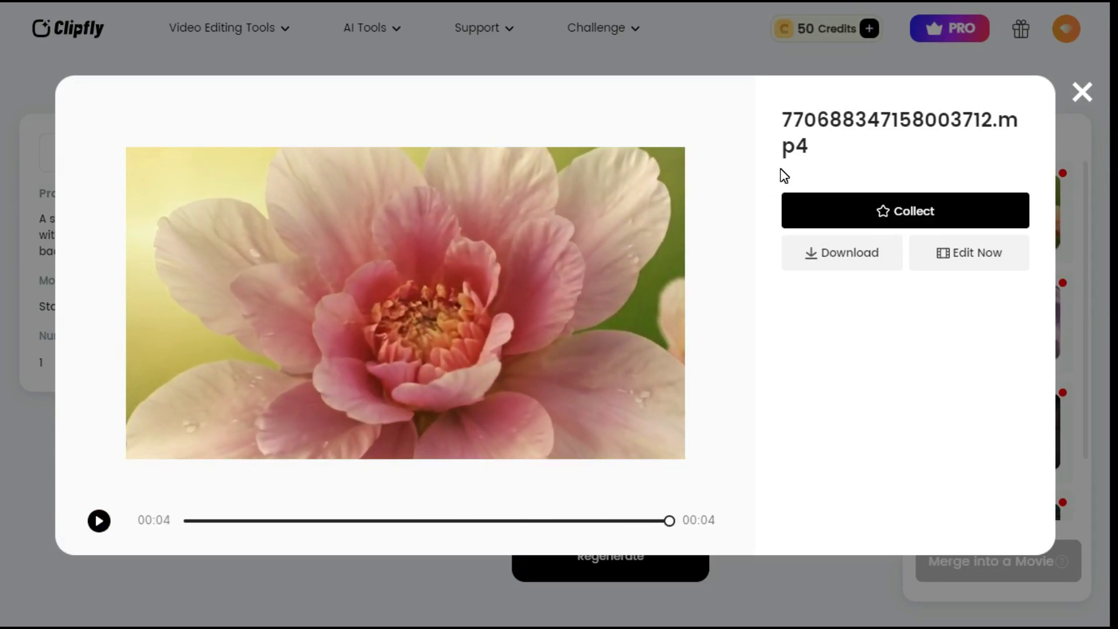
- Download the flower video, then fill the frame prompt with the Food pineapple-falling-into-water inspiration
left_click(834, 255)
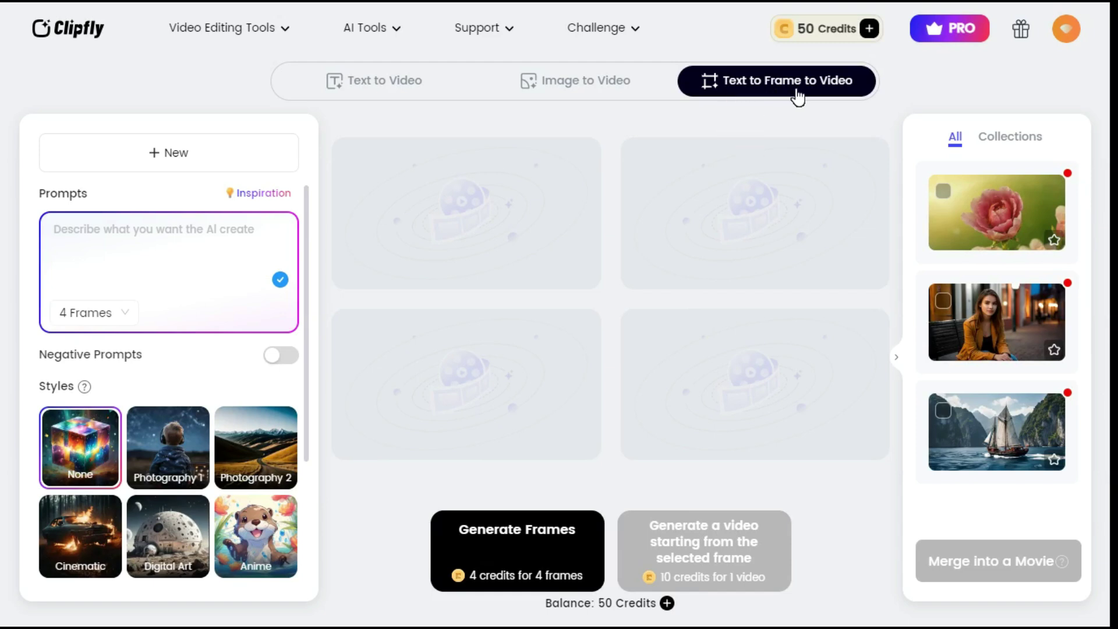
left_click(95, 245)
left_click(252, 196)
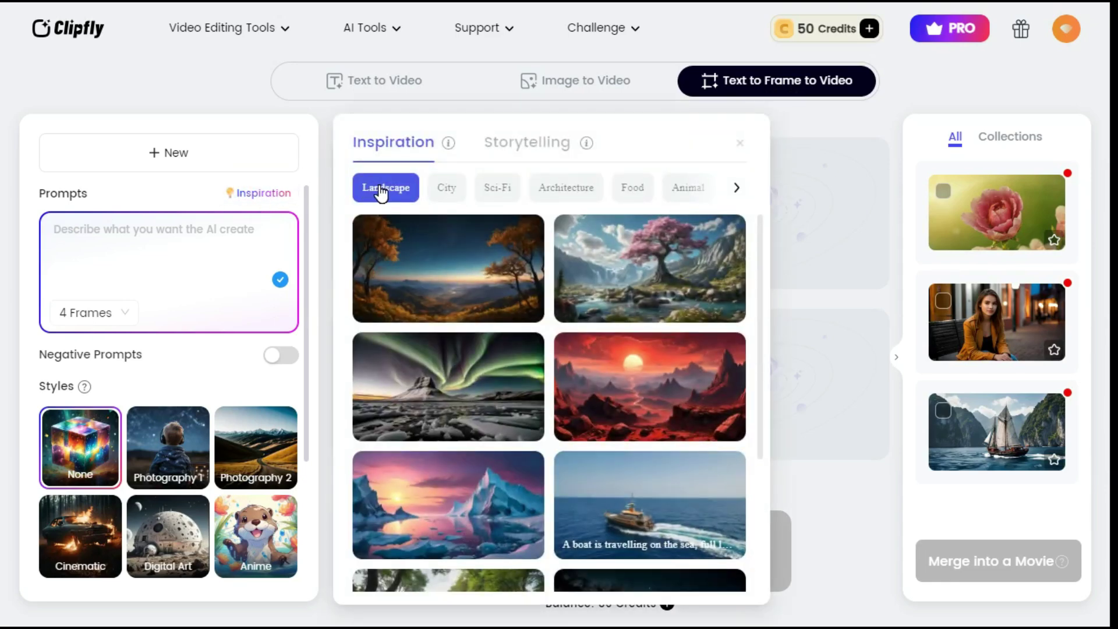
left_click(443, 186)
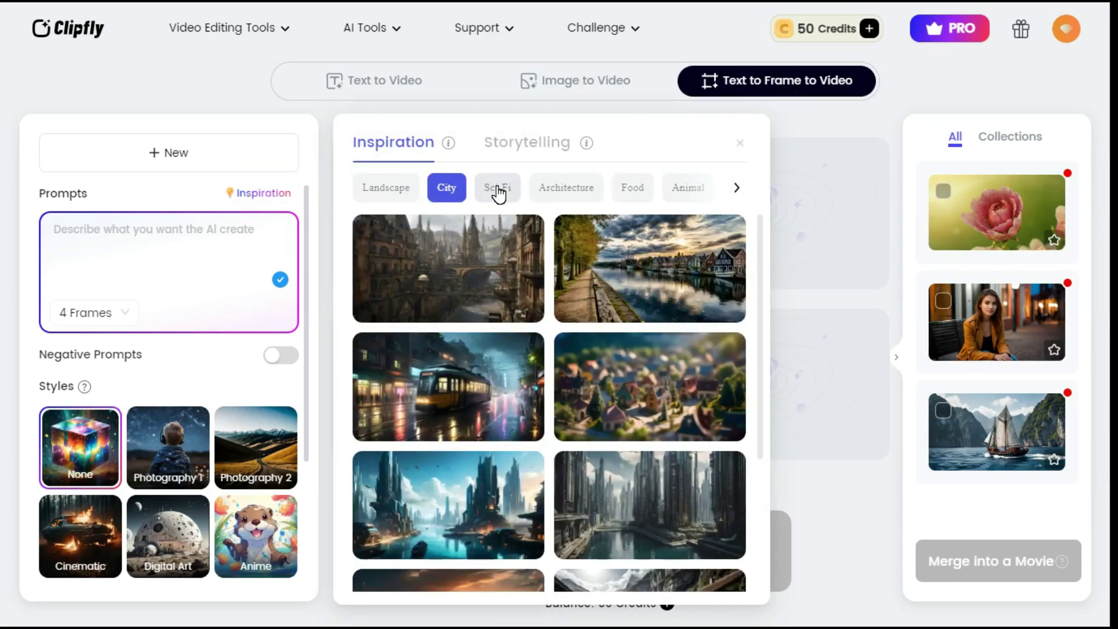
left_click(498, 189)
left_click(566, 187)
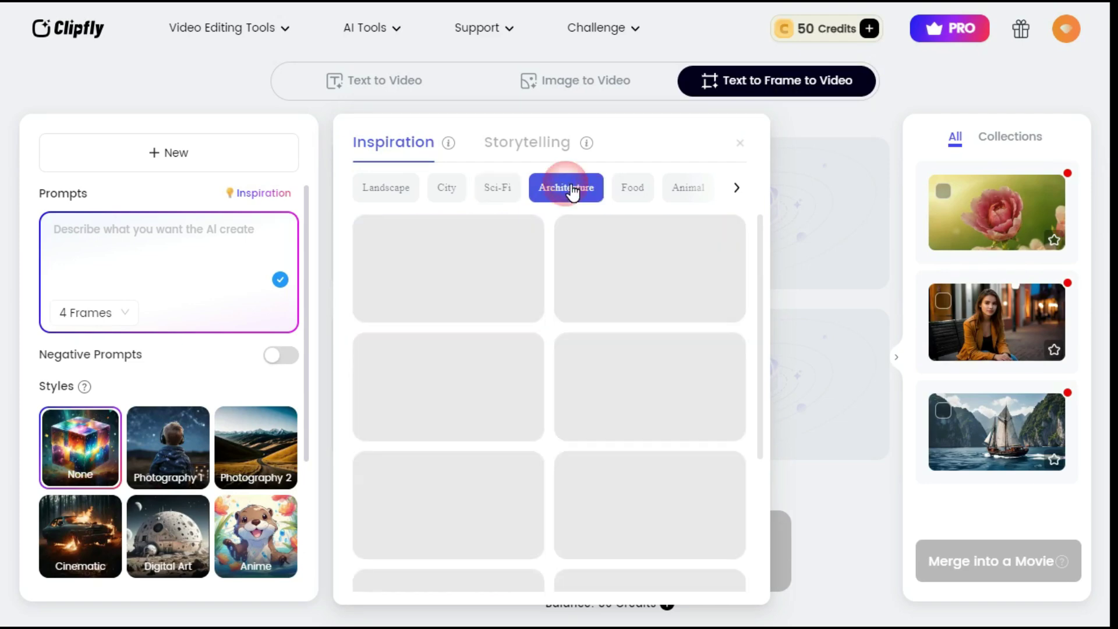
left_click(628, 192)
left_click(690, 193)
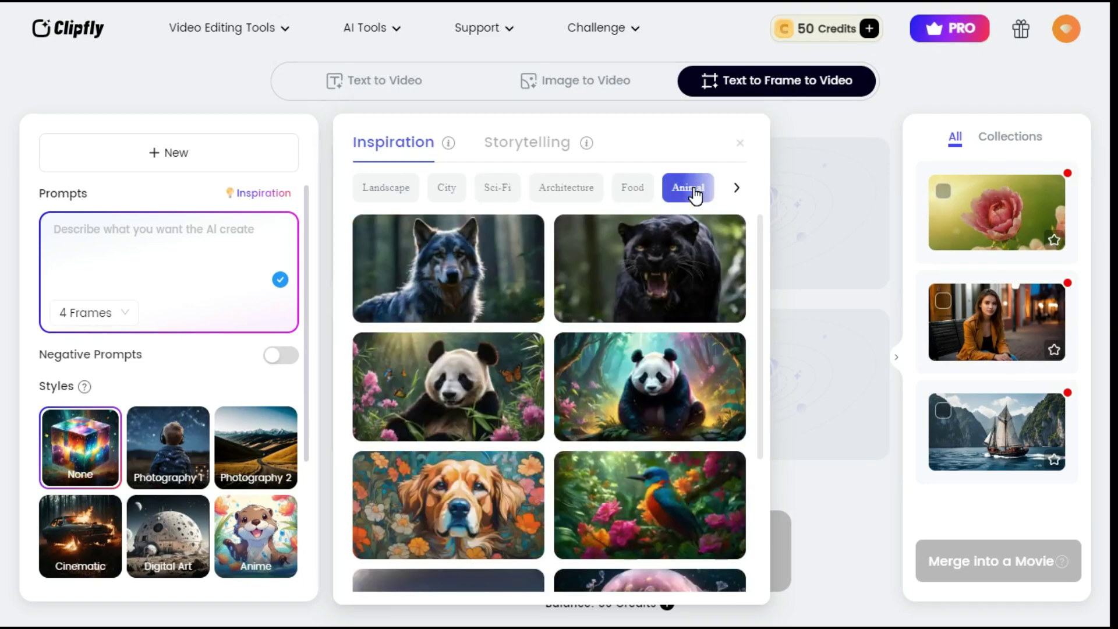
left_click(639, 192)
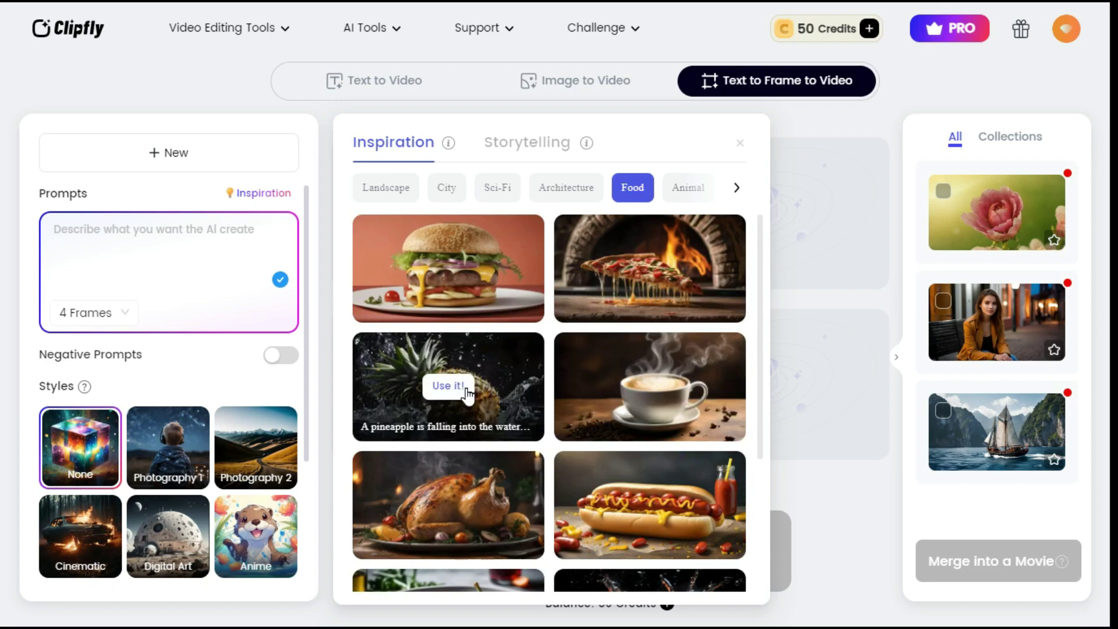
left_click(449, 388)
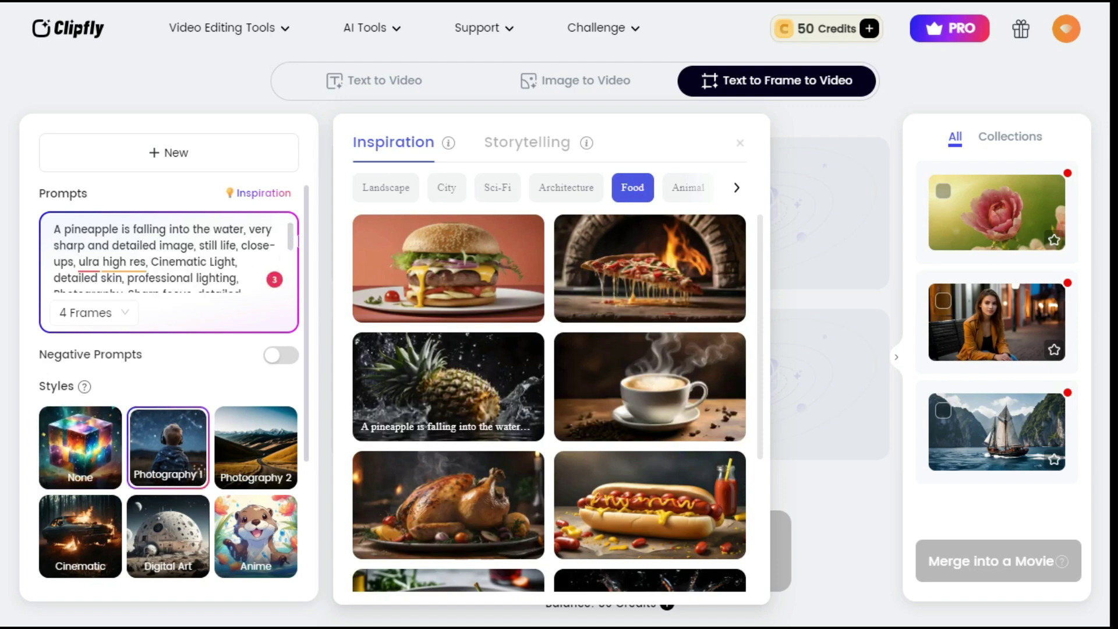
mouse_move(290, 236)
left_mouse_down()
mouse_move(290, 263)
mouse_move(290, 236)
left_mouse_up()
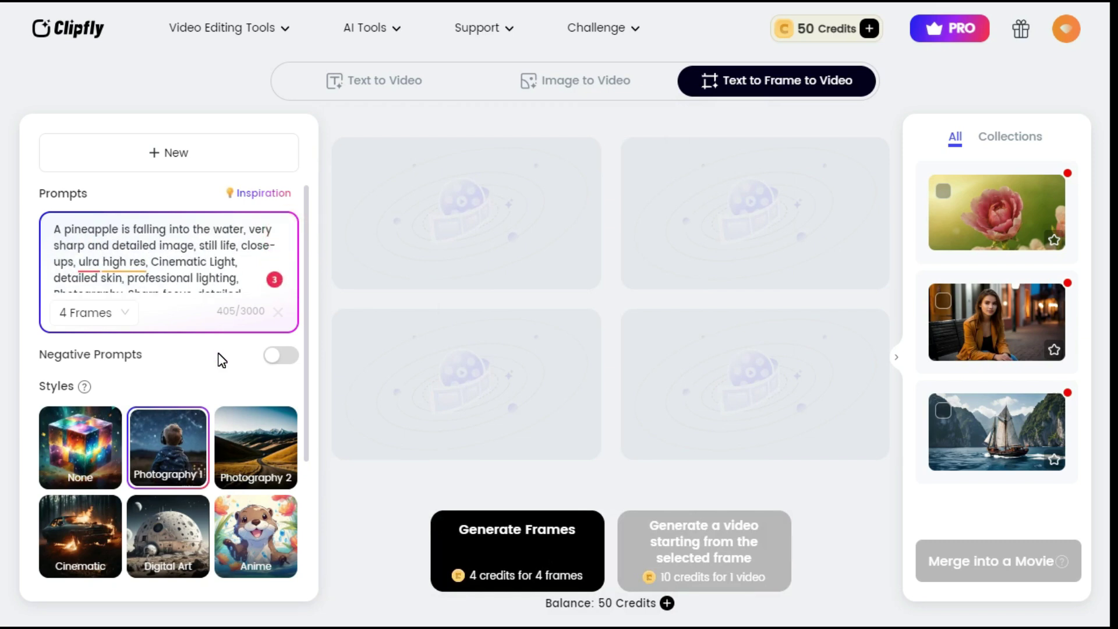
- Keep 4 frames in Photography 1 style and generate the pineapple-splashing frames
left_click(126, 318)
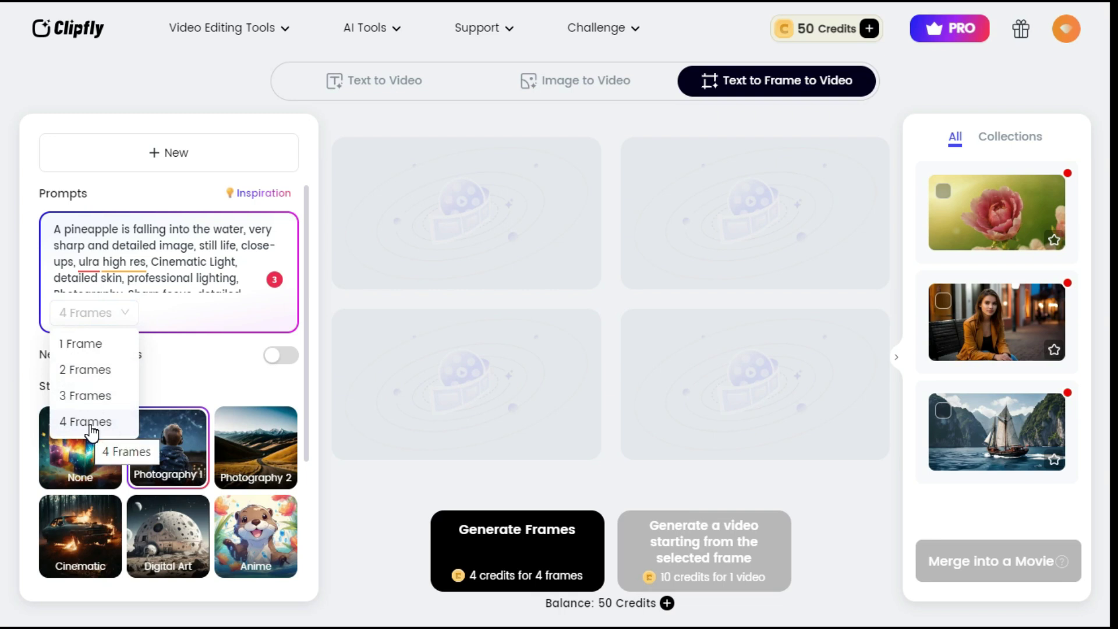
left_click(169, 369)
scroll(195, 372, "down", 4)
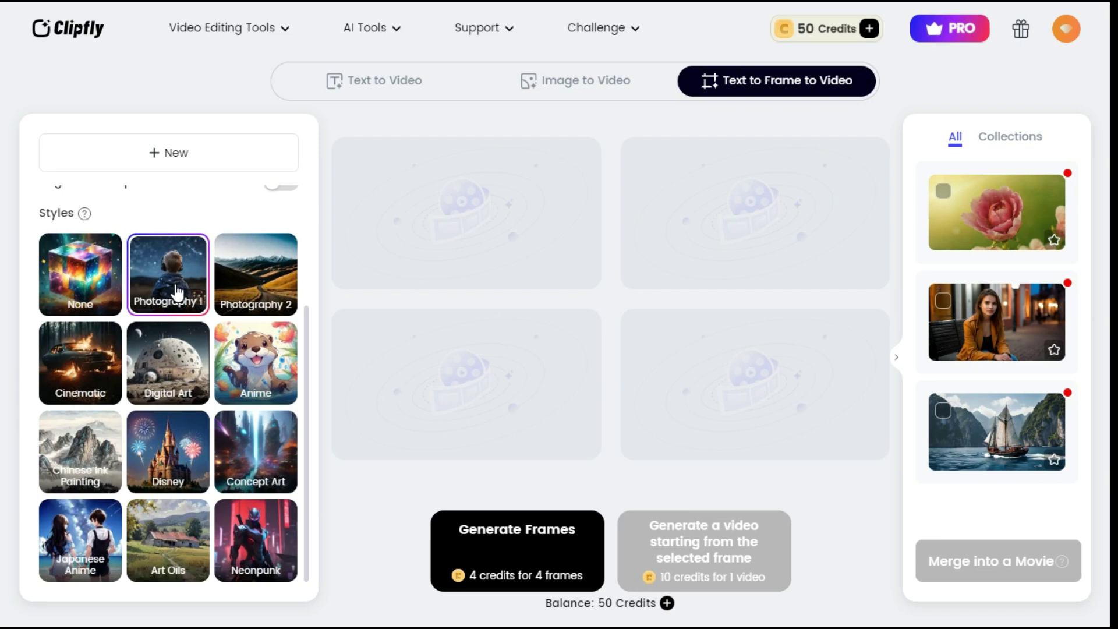
left_click(527, 563)
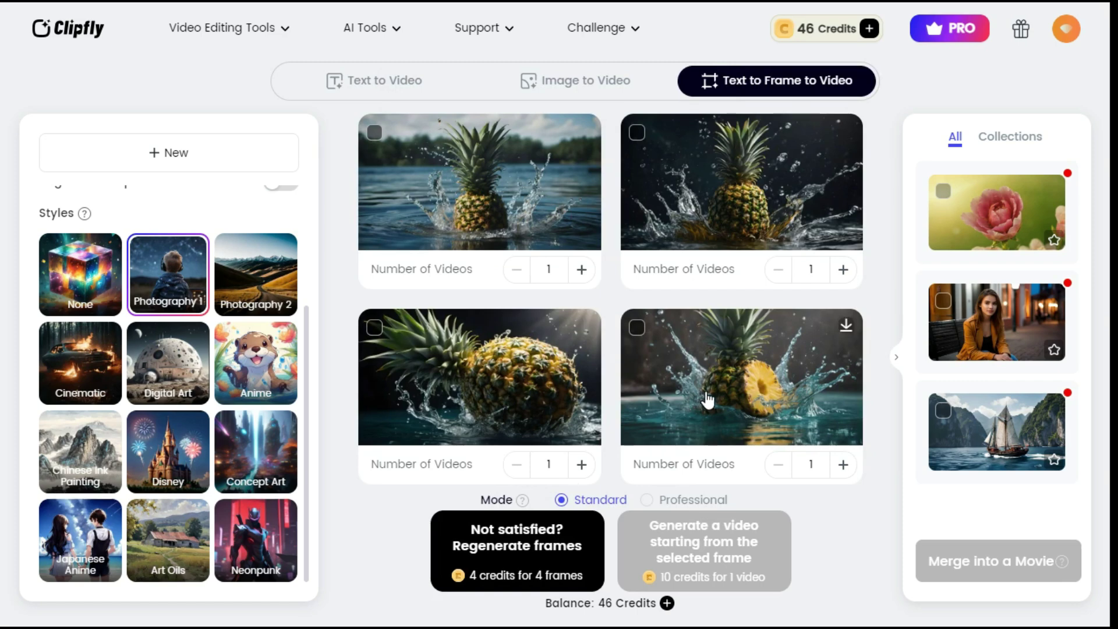
- Generate a 4-second Standard-mode video (10 credits) from the bottom-left pineapple frame, after comparing Professional
left_click(375, 328)
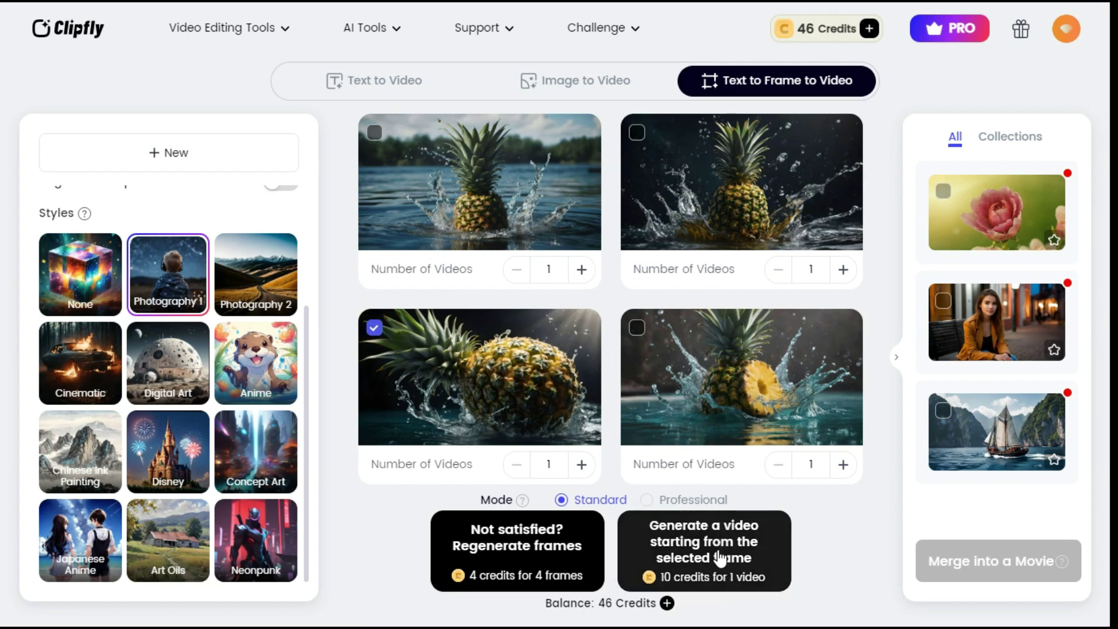
left_click(647, 500)
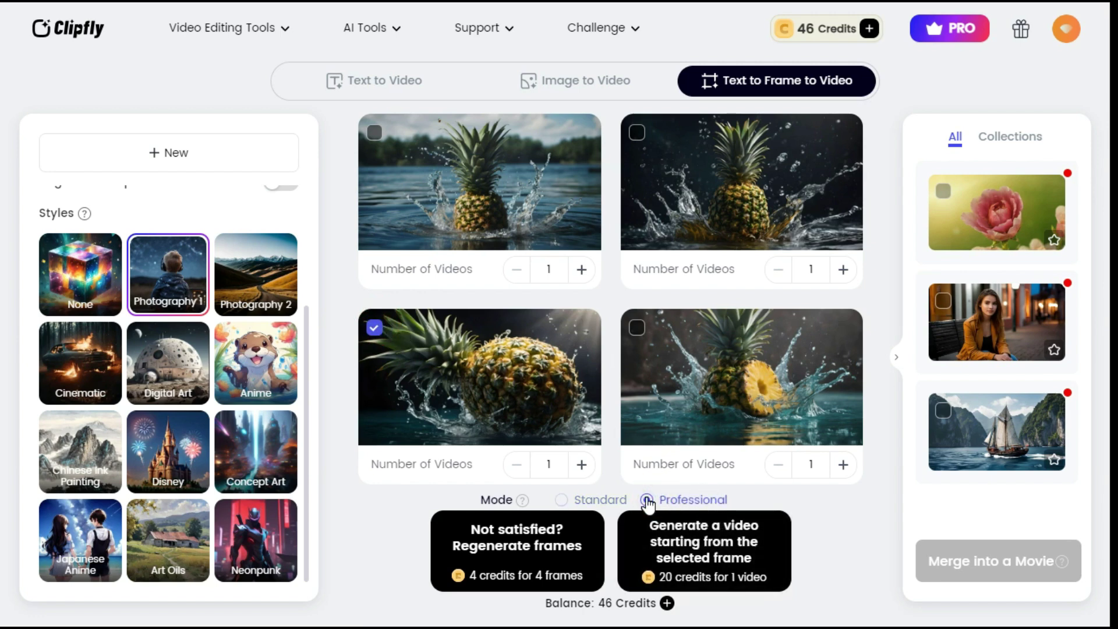
left_click(571, 501)
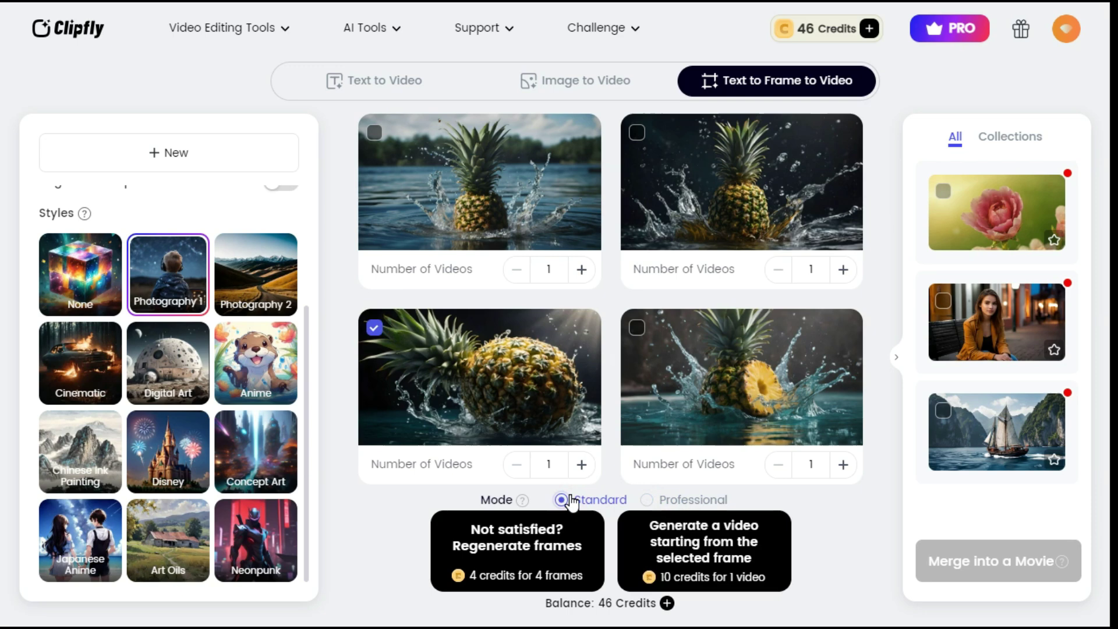
left_click(706, 560)
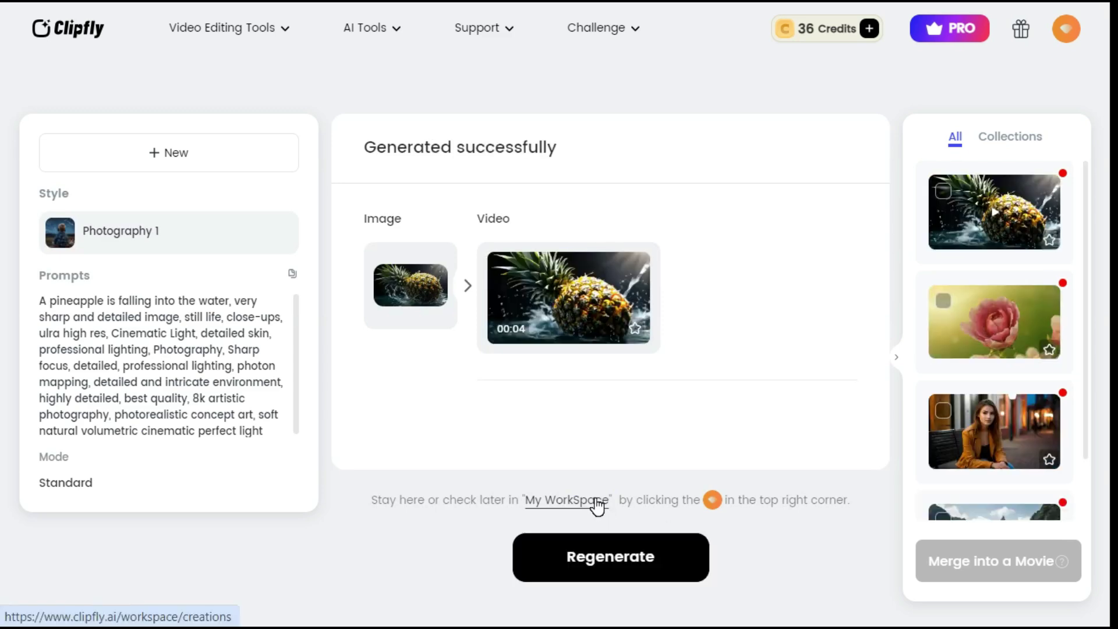
- Preview the finished pineapple video, playing it twice, then close the preview
left_click(572, 285)
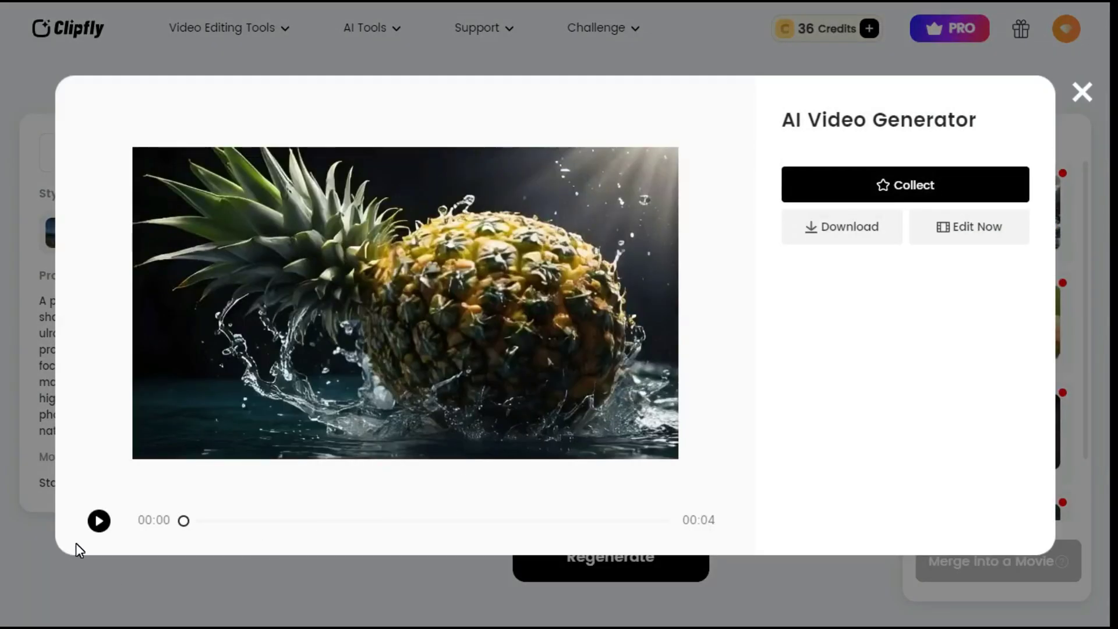
left_click(99, 521)
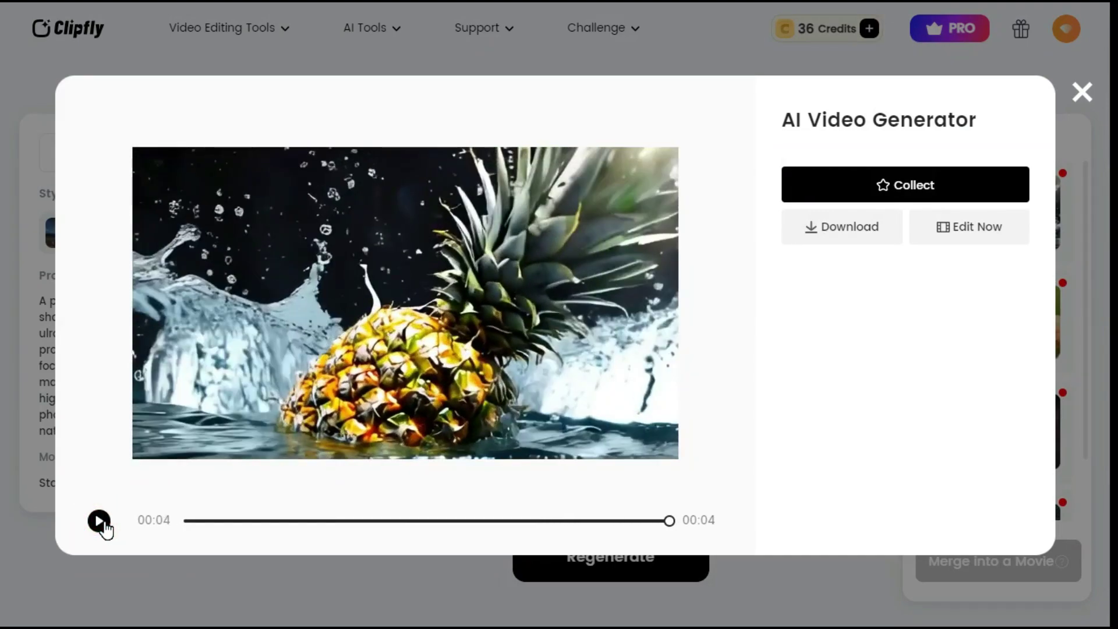
left_click(100, 522)
left_click(1083, 94)
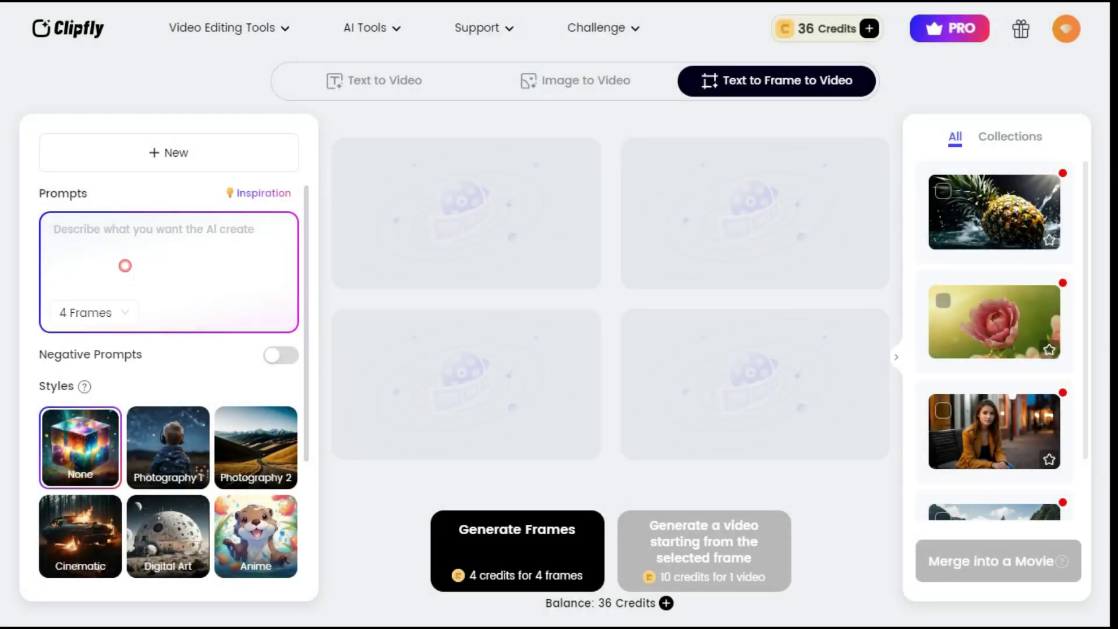
- Use the Animal inspiration prompt of a cartoon cat in a snowy village, Disney style, and generate four frames
left_click(264, 197)
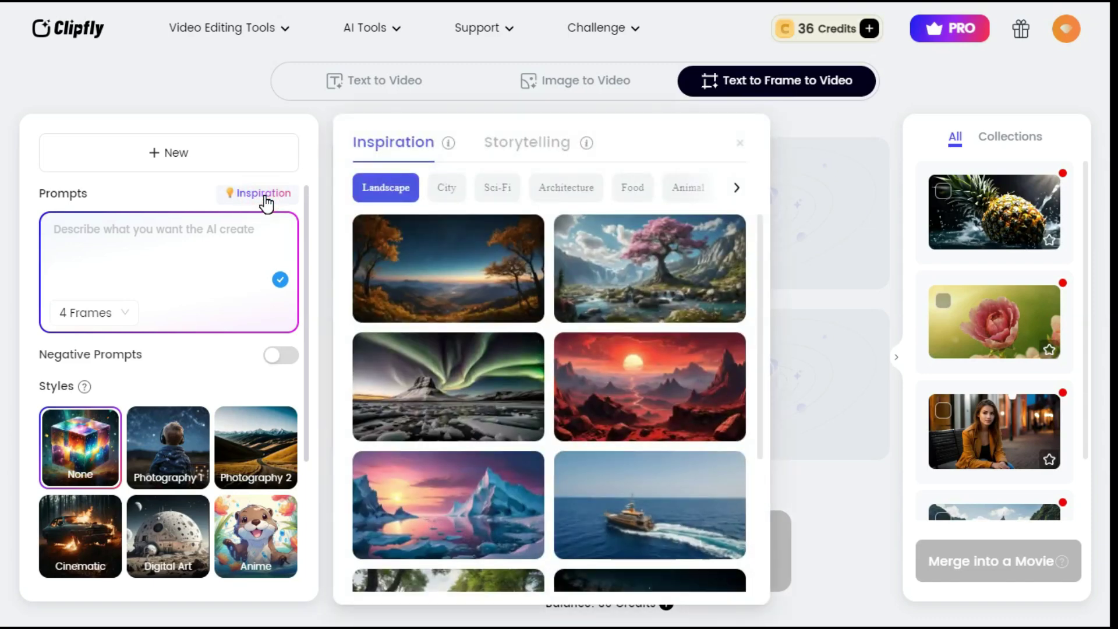
left_click(686, 192)
scroll(646, 401, "down", 3)
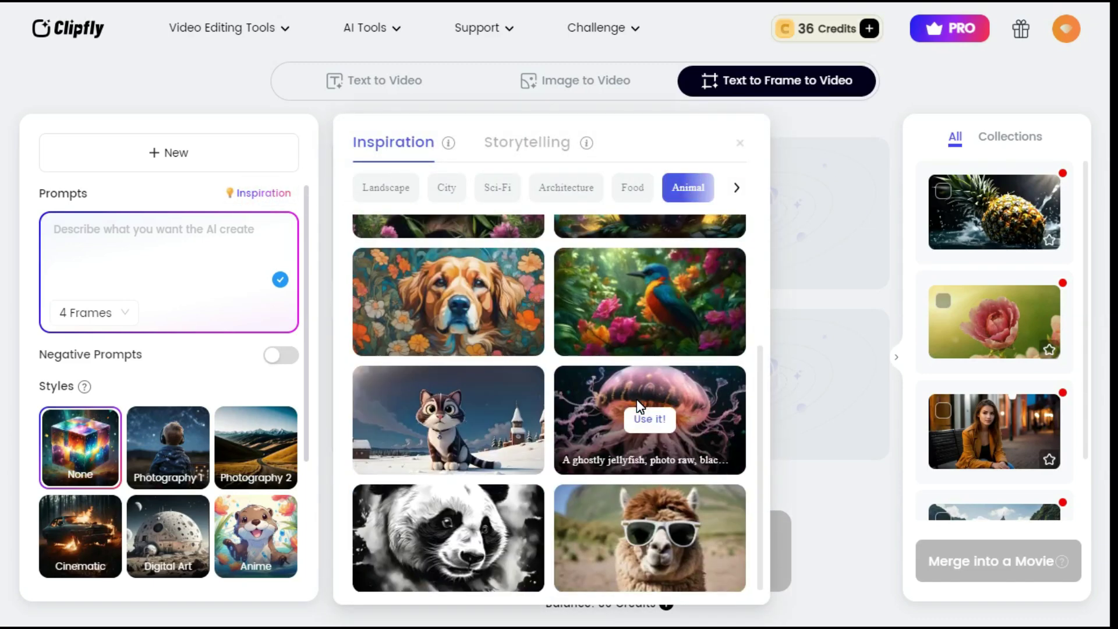
left_click(450, 426)
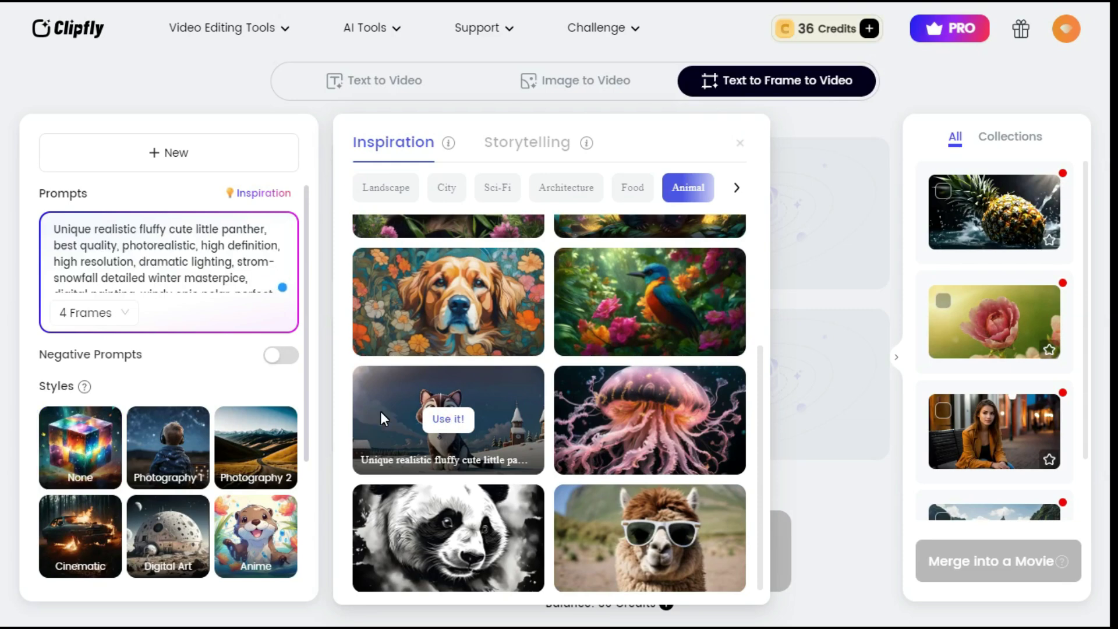
scroll(236, 428, "down", 2)
scroll(251, 402, "down", 1)
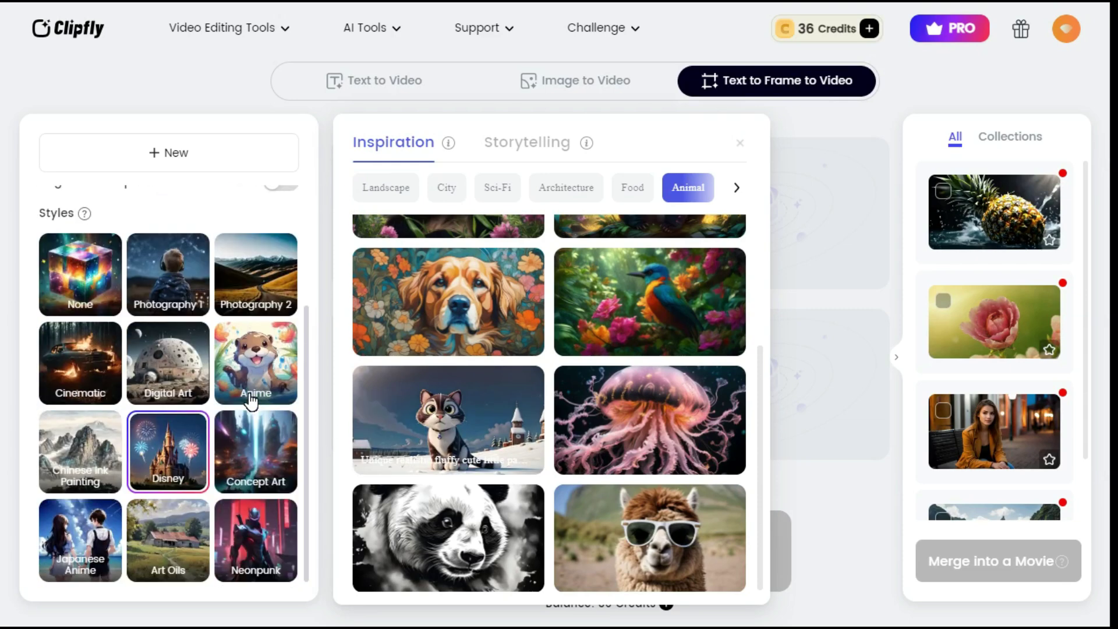
left_click(169, 450)
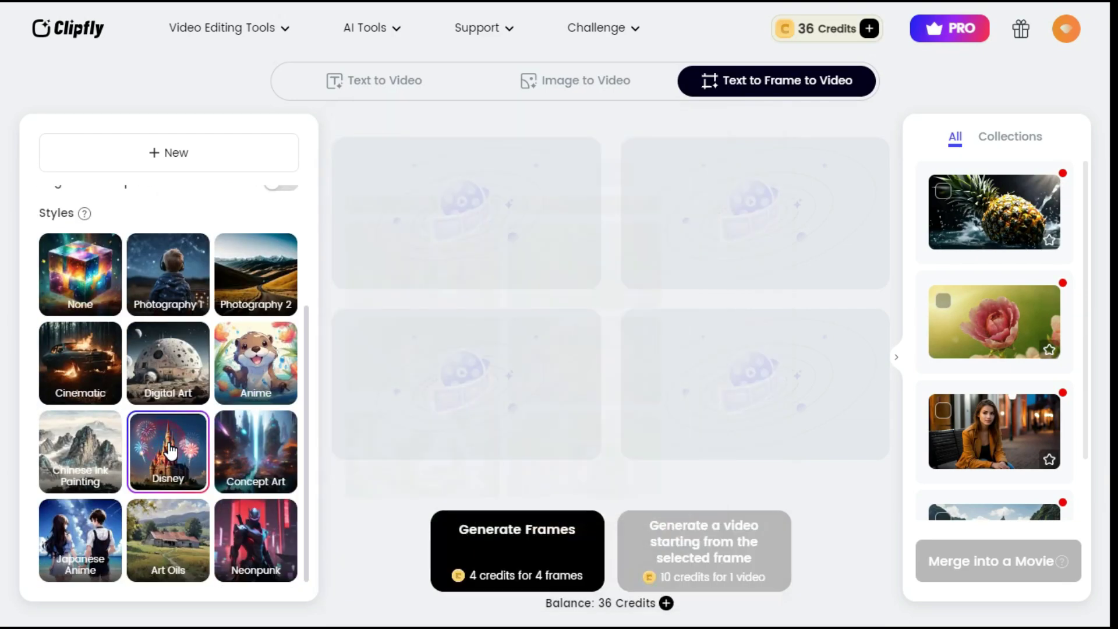
left_click(527, 547)
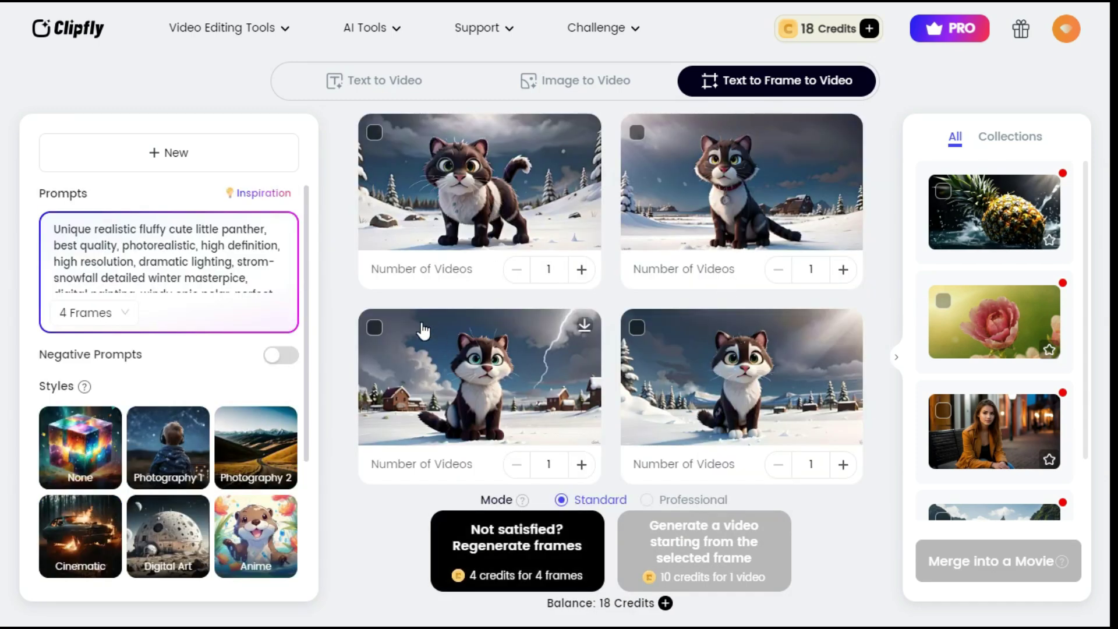
- Turn the bottom-left cat frame into a 4-second video and play the result twice
left_click(376, 330)
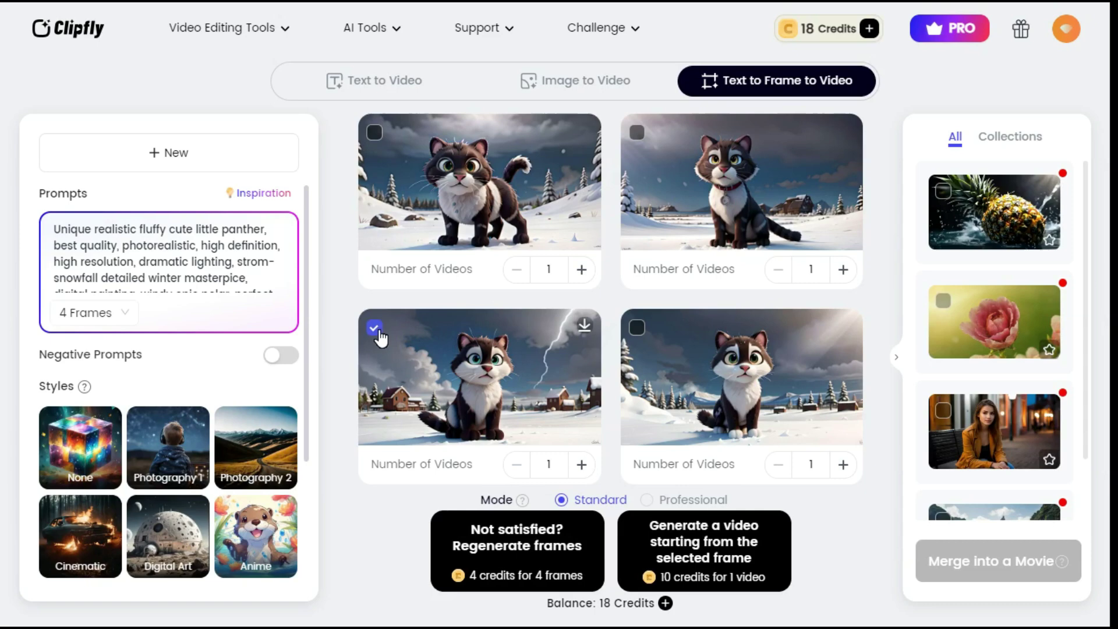
left_click(708, 549)
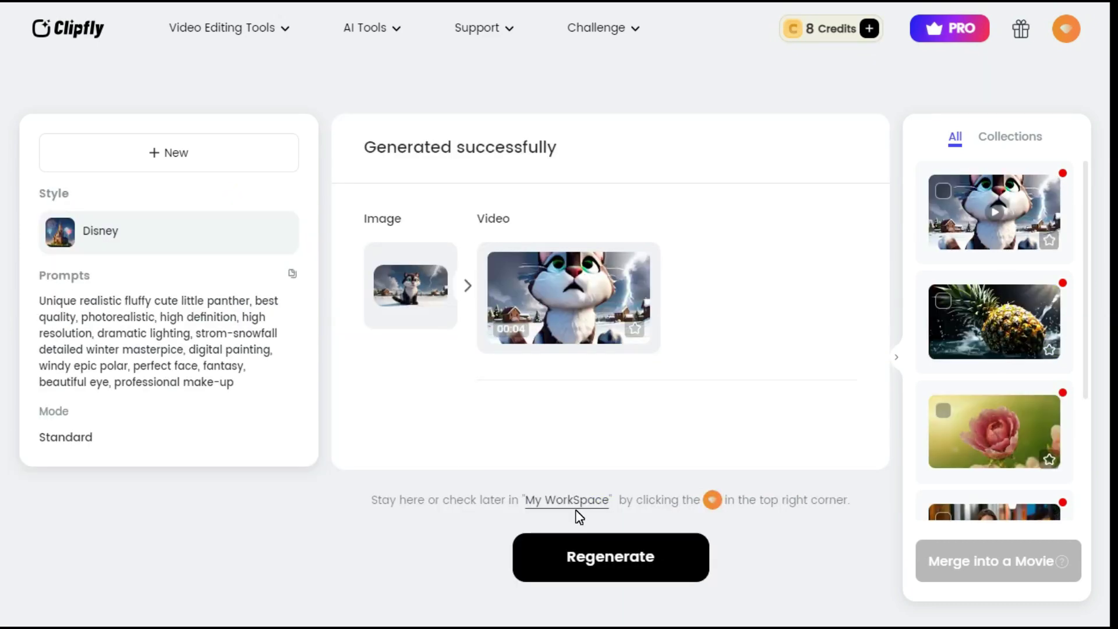
left_click(570, 291)
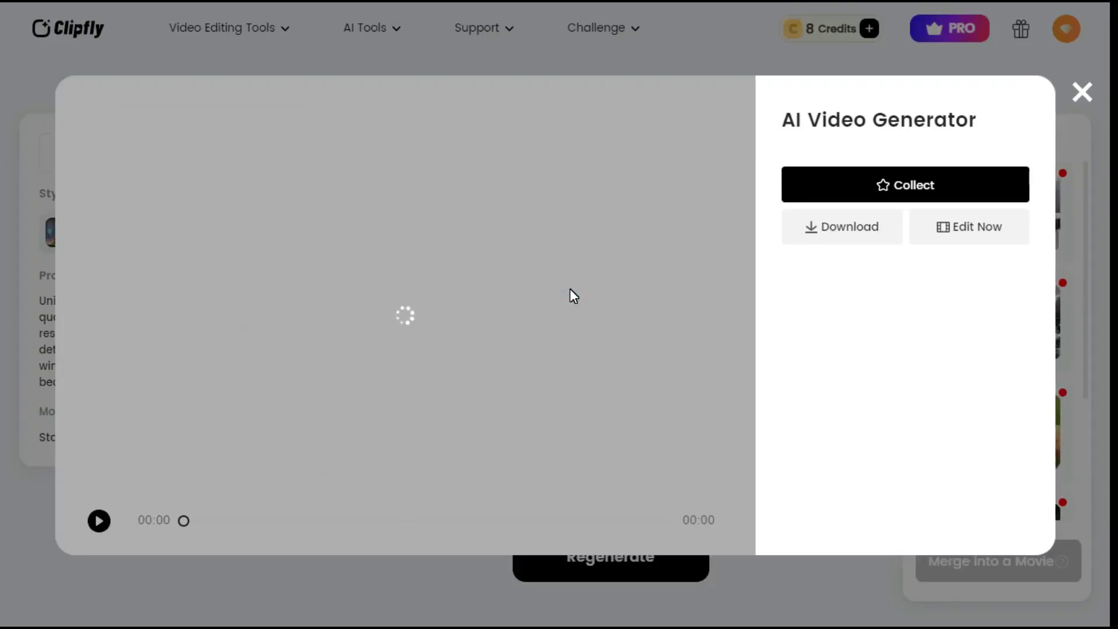
left_click(100, 521)
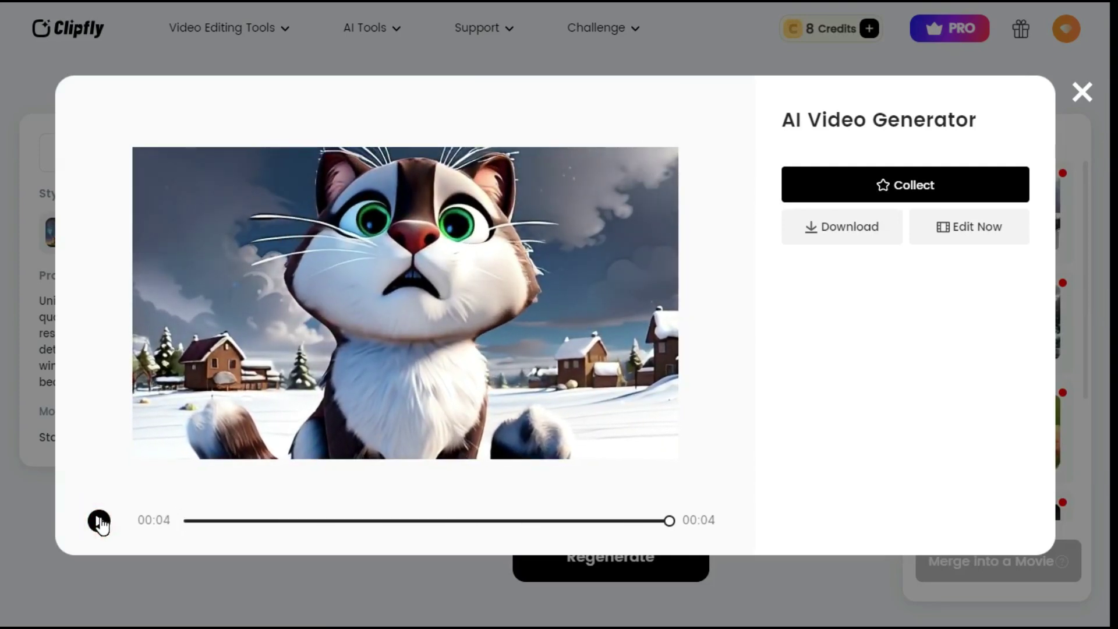
left_click(100, 521)
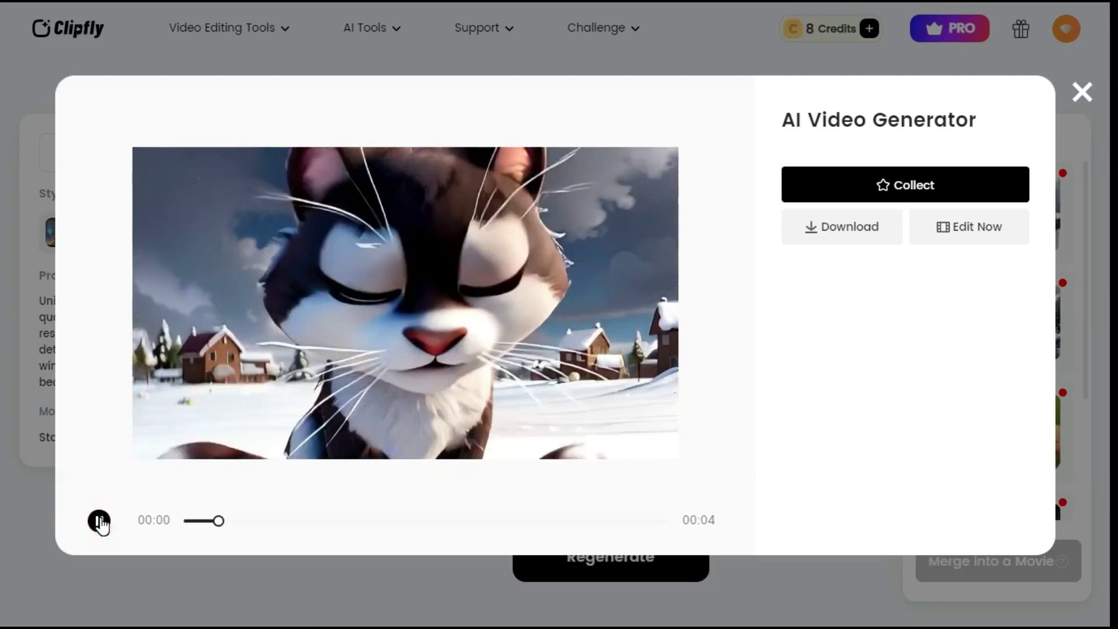